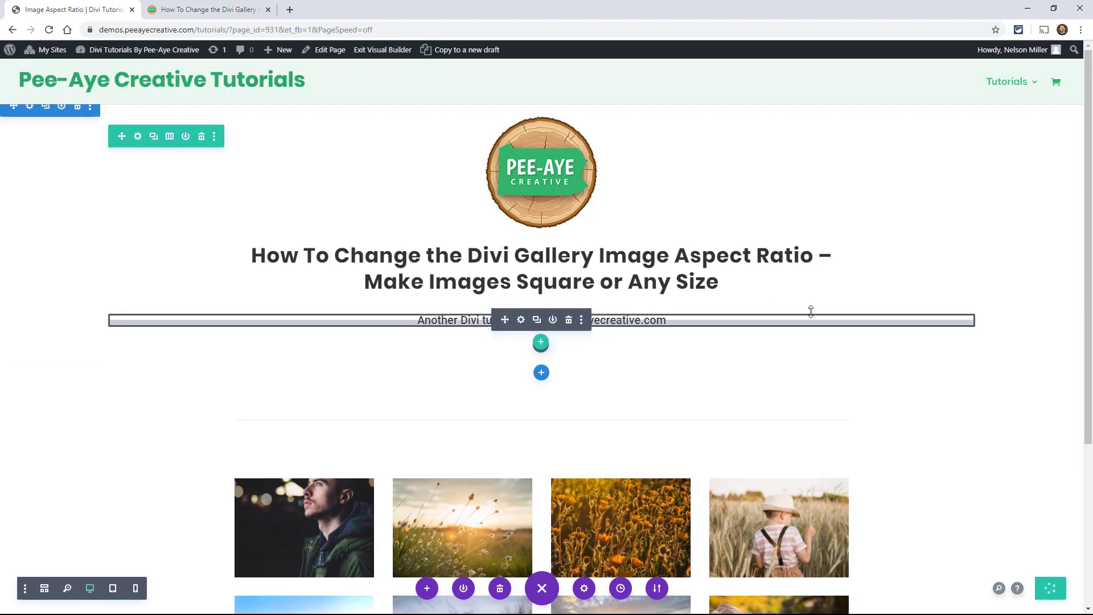
Scroll down the demo page to the gallery module.
{"action": "scroll", "coordinate": [951, 347], "scroll_direction": "down", "scroll_amount": 4}
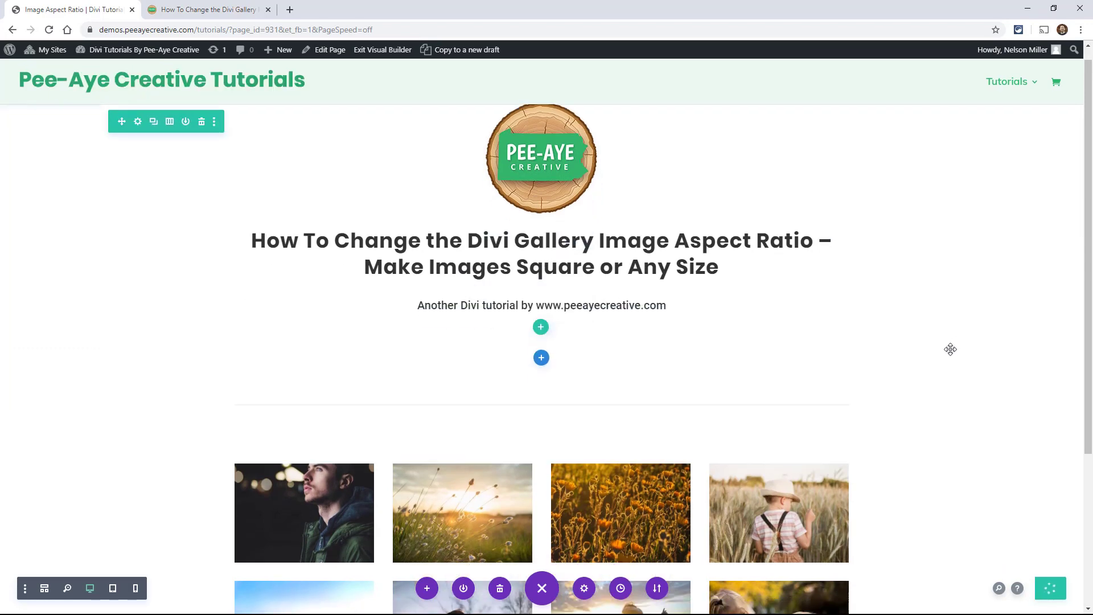
In the gallery's settings, try Portrait thumbnail orientation, then set it back to Landscape and close.
{"action": "mouse_move", "coordinate": [523, 281]}
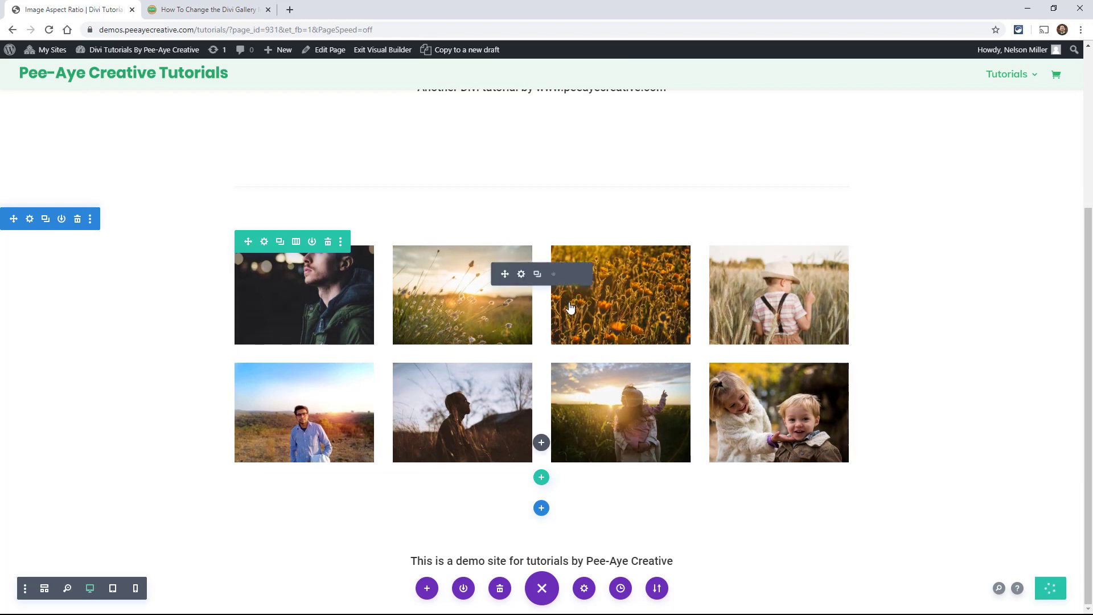
{"action": "left_click", "coordinate": [521, 275]}
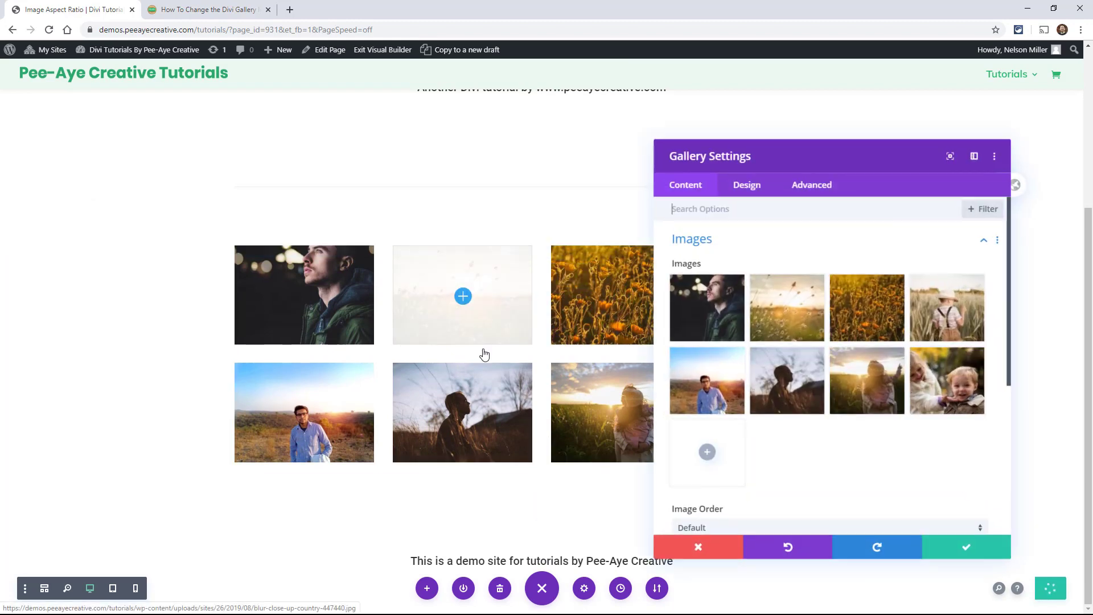
{"action": "left_click", "coordinate": [749, 193]}
{"action": "left_click", "coordinate": [698, 249]}
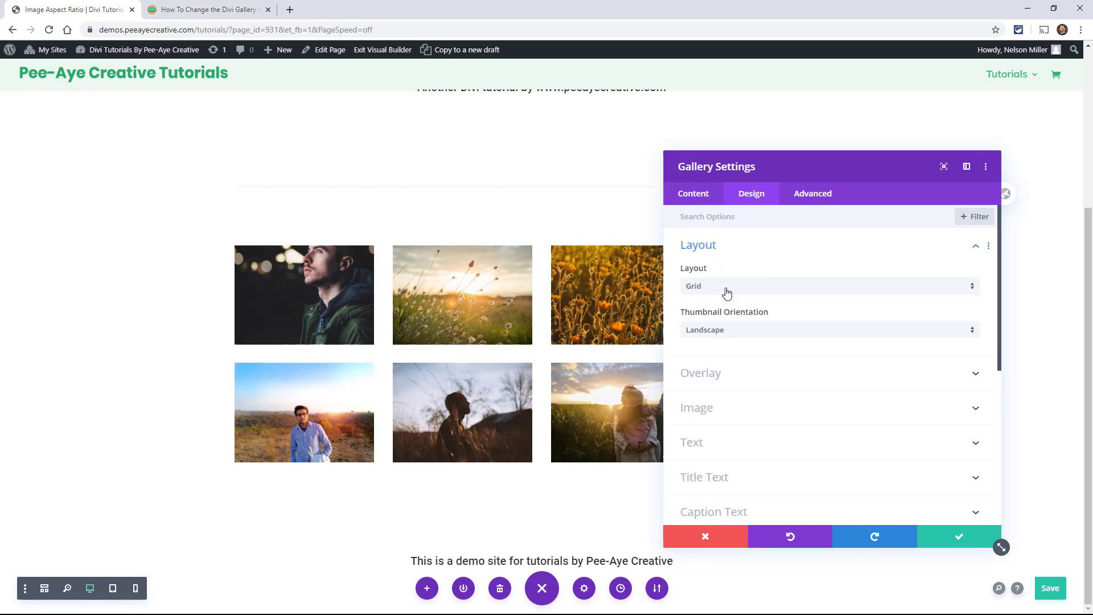
{"action": "left_click", "coordinate": [712, 329]}
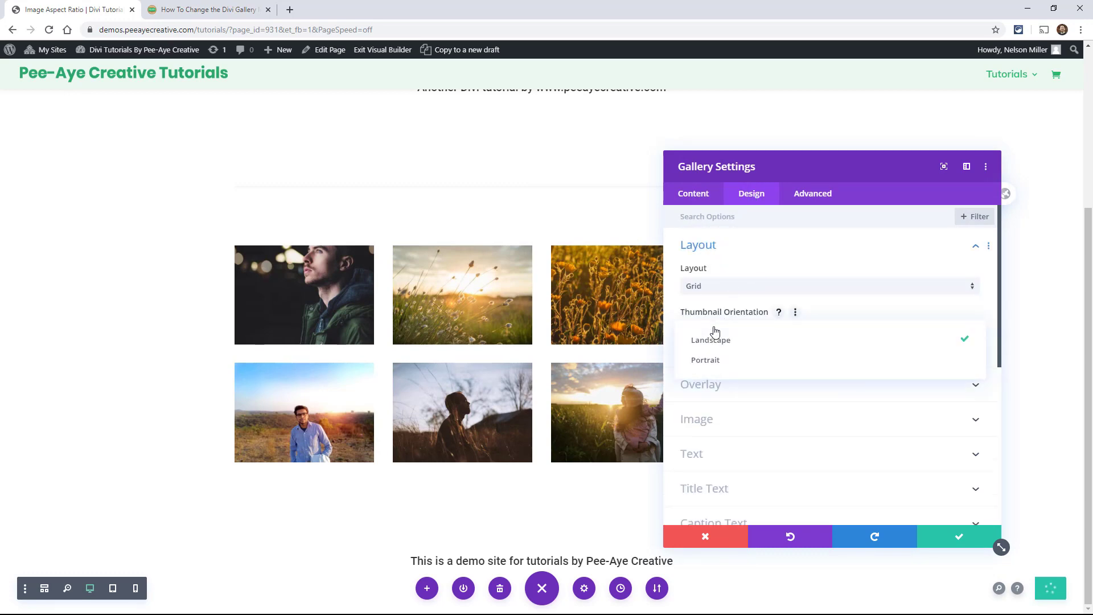
{"action": "left_click", "coordinate": [720, 367]}
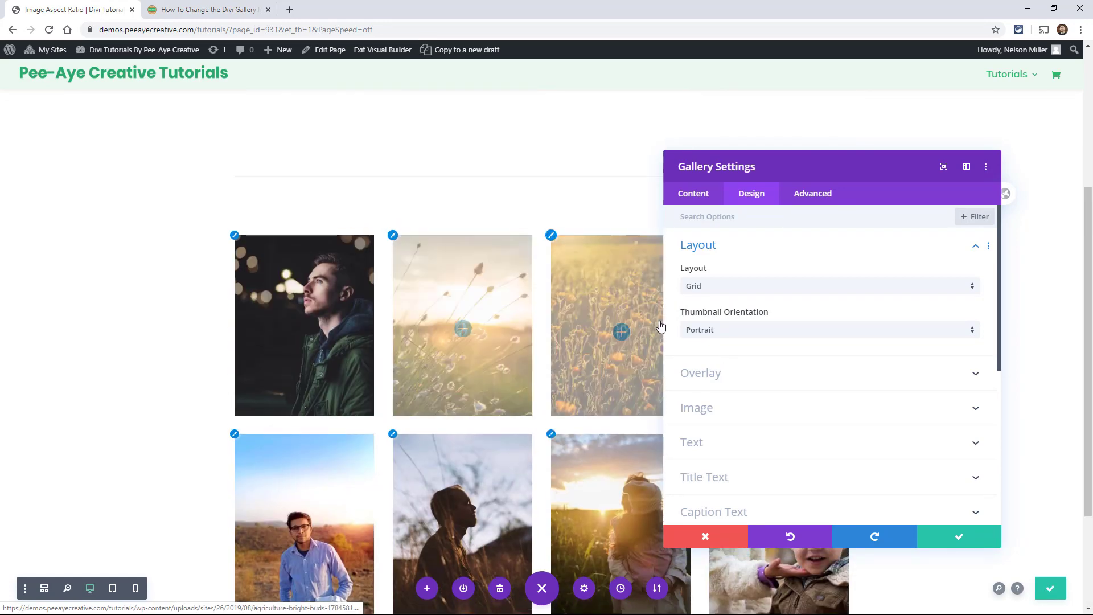
{"action": "left_click", "coordinate": [695, 330]}
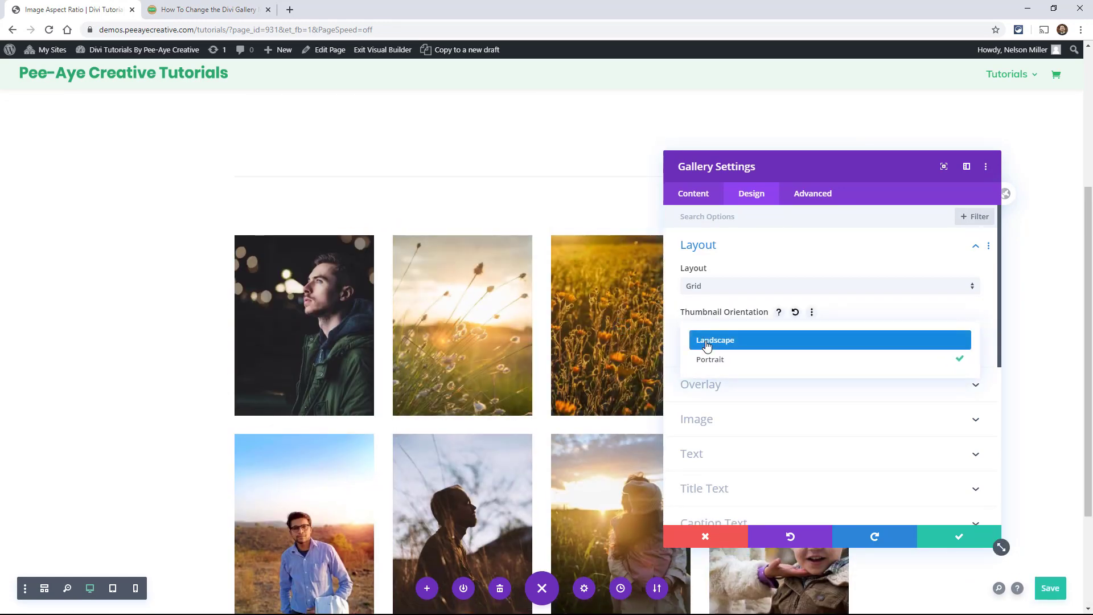
{"action": "left_click", "coordinate": [707, 342]}
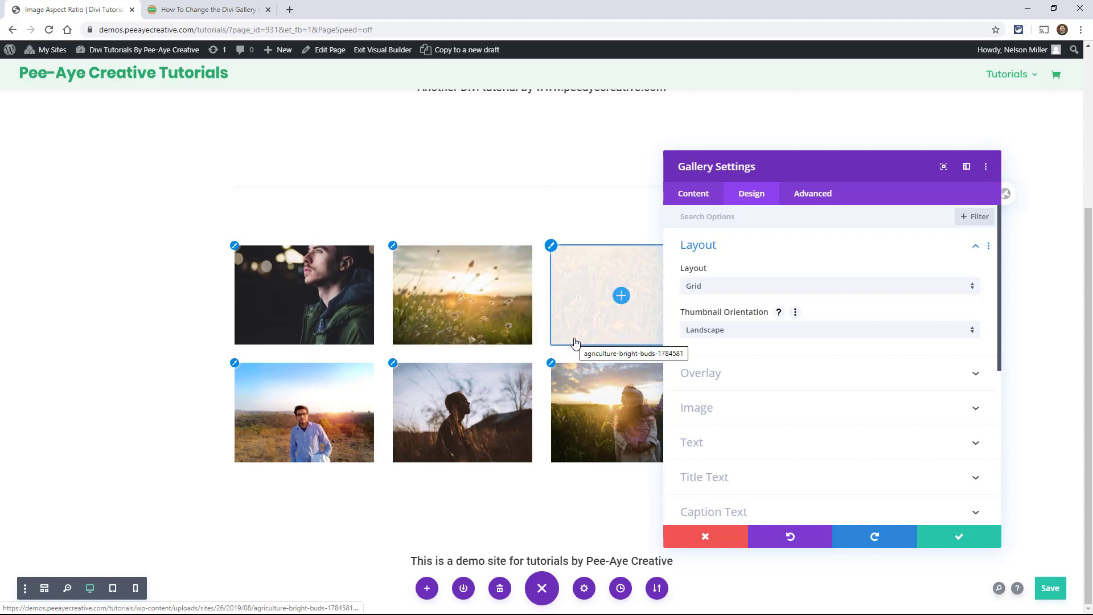
{"action": "left_click", "coordinate": [968, 538]}
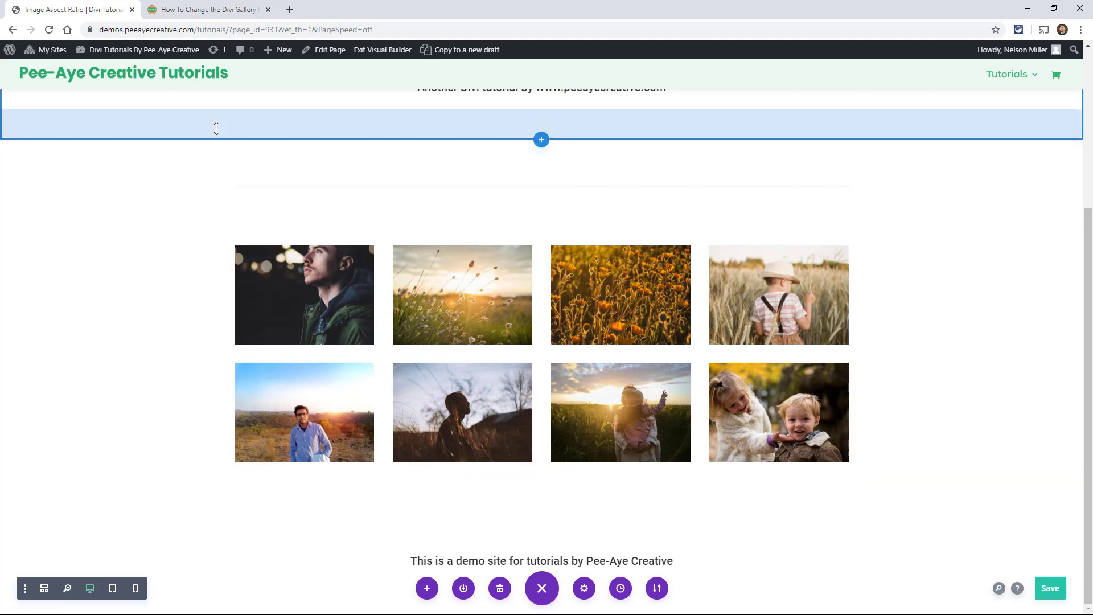
In the tutorial article, find the Square 1:1 CSS snippet and select its class name pa-image-gallery-1-1.
{"action": "left_click", "coordinate": [197, 13]}
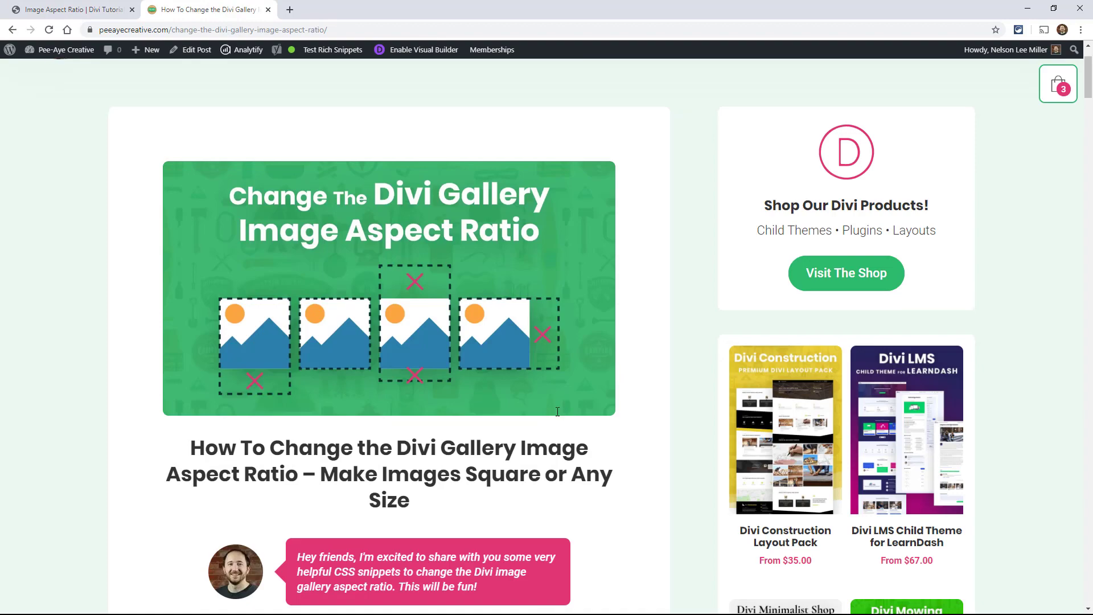
{"action": "scroll", "coordinate": [556, 407], "scroll_direction": "down", "scroll_amount": 9}
{"action": "scroll", "coordinate": [555, 419], "scroll_direction": "down", "scroll_amount": 6}
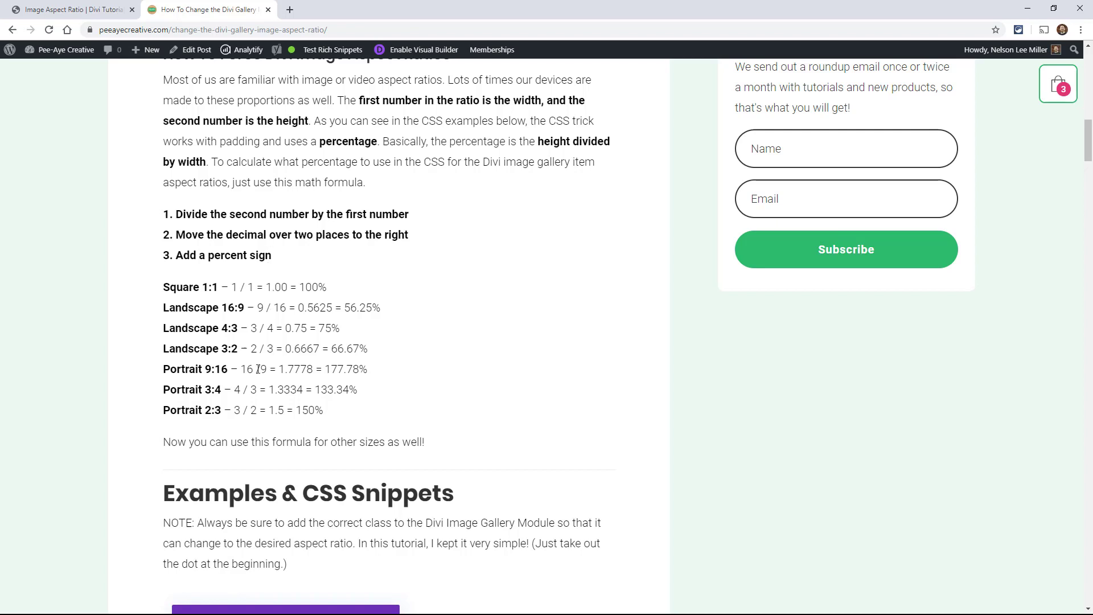
{"action": "scroll", "coordinate": [254, 279], "scroll_direction": "down", "scroll_amount": 6}
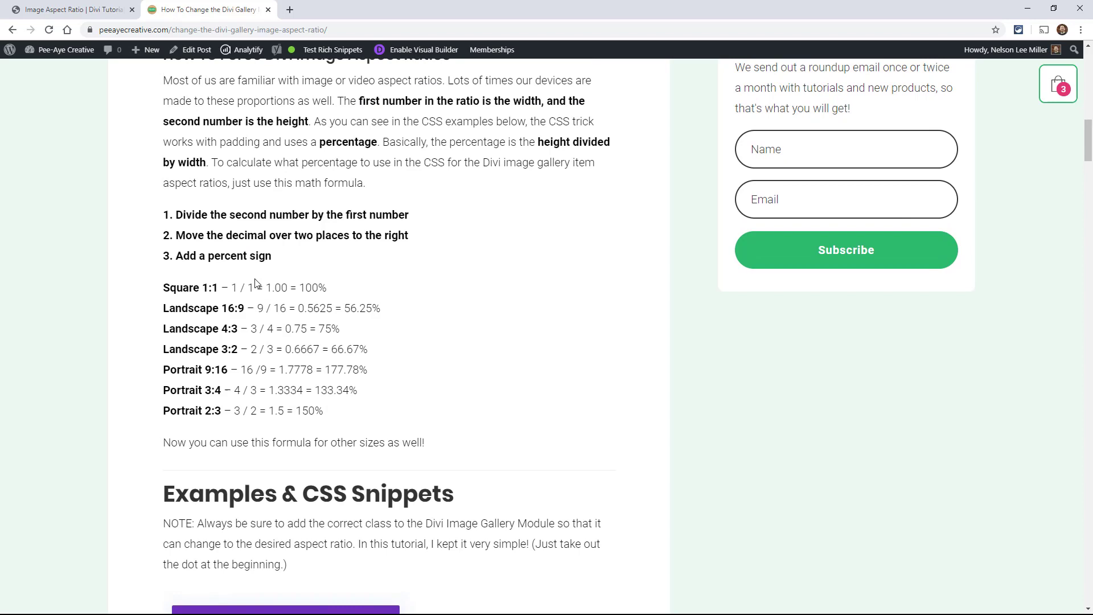
{"action": "scroll", "coordinate": [254, 279], "scroll_direction": "down", "scroll_amount": 5}
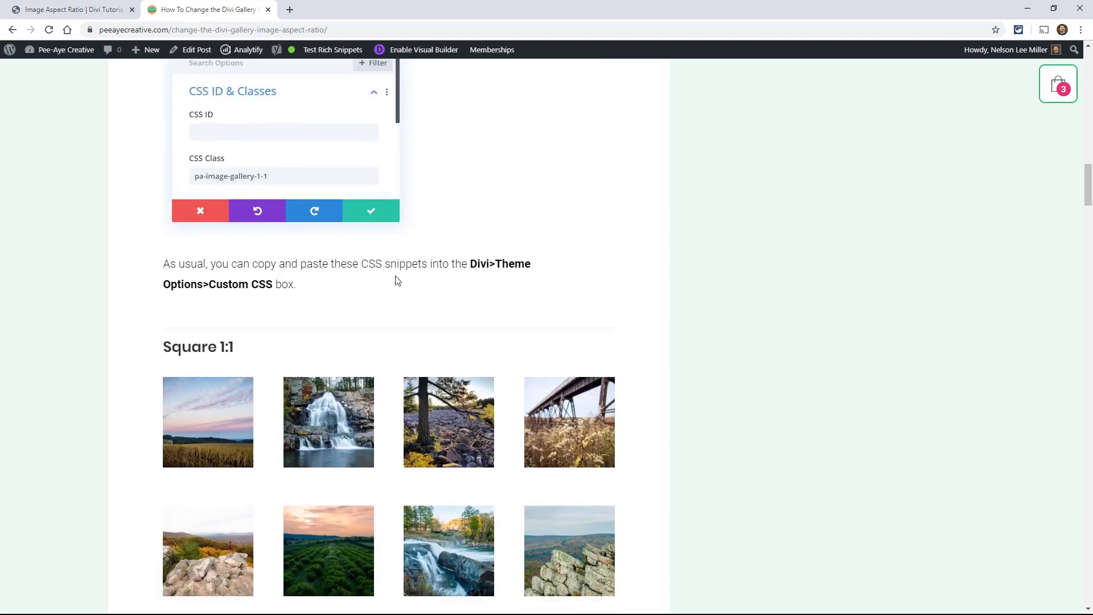
{"action": "scroll", "coordinate": [456, 340], "scroll_direction": "down", "scroll_amount": 12}
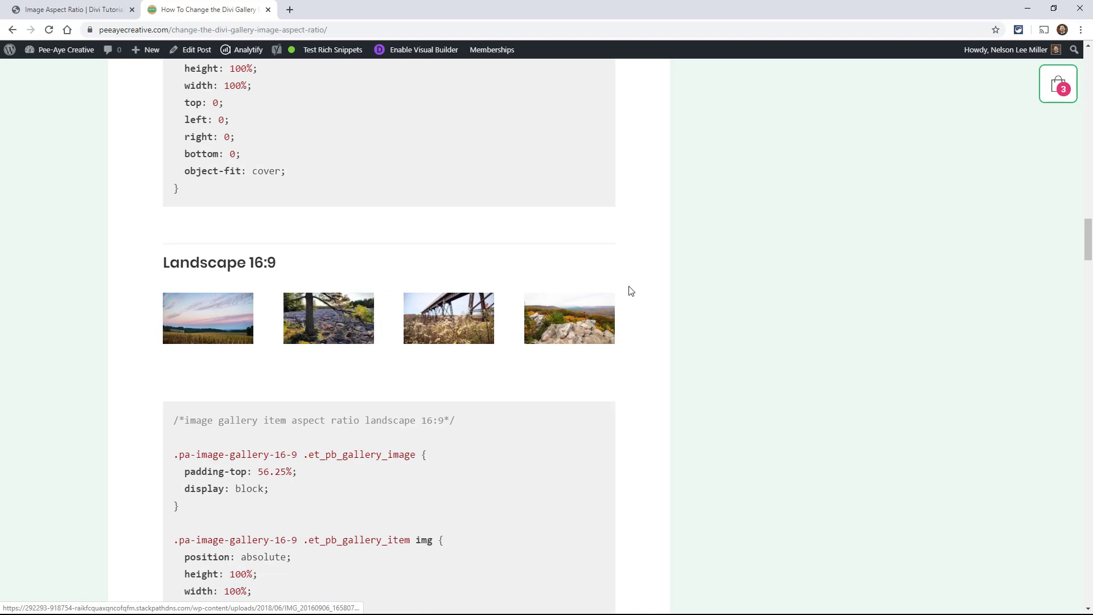
{"action": "scroll", "coordinate": [630, 290], "scroll_direction": "up", "scroll_amount": 5}
{"action": "scroll", "coordinate": [629, 290], "scroll_direction": "up", "scroll_amount": 10}
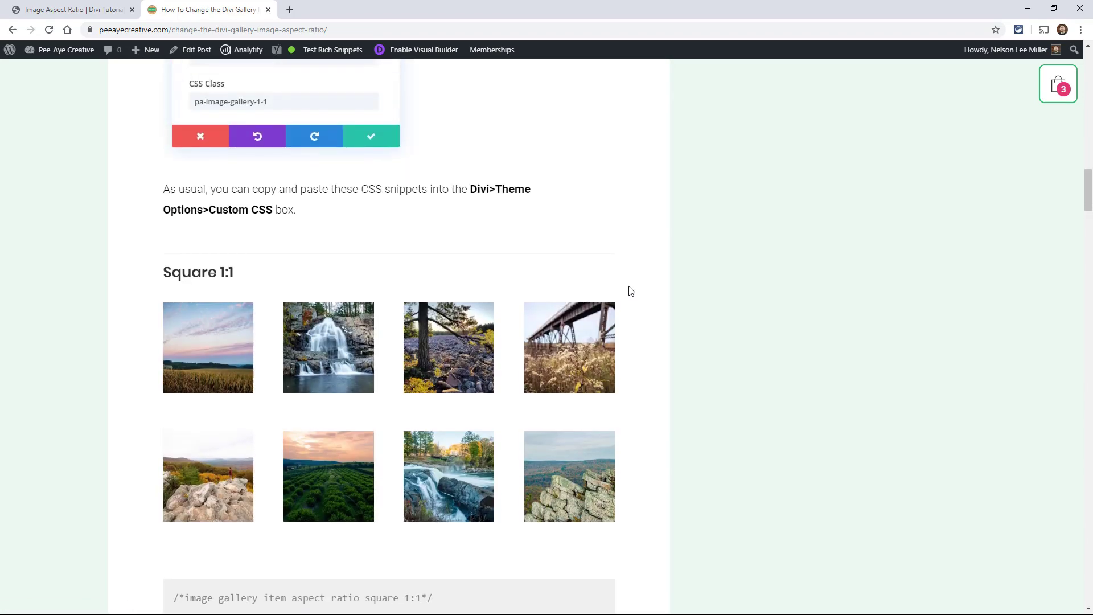
{"action": "scroll", "coordinate": [629, 291], "scroll_direction": "up", "scroll_amount": 2}
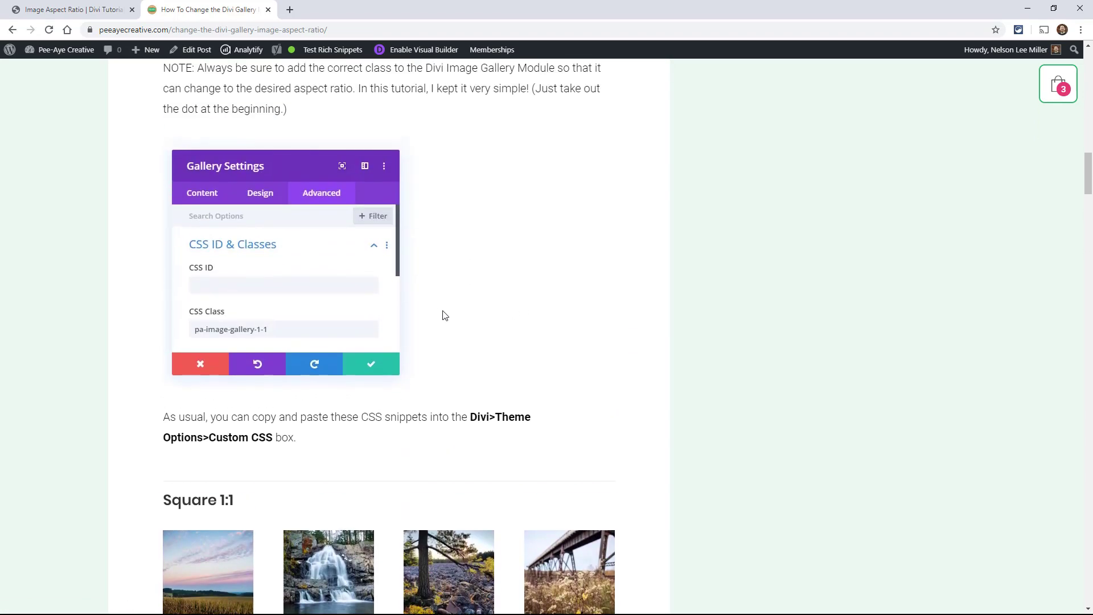
{"action": "scroll", "coordinate": [434, 312], "scroll_direction": "down", "scroll_amount": 5}
{"action": "scroll", "coordinate": [435, 313], "scroll_direction": "down", "scroll_amount": 4}
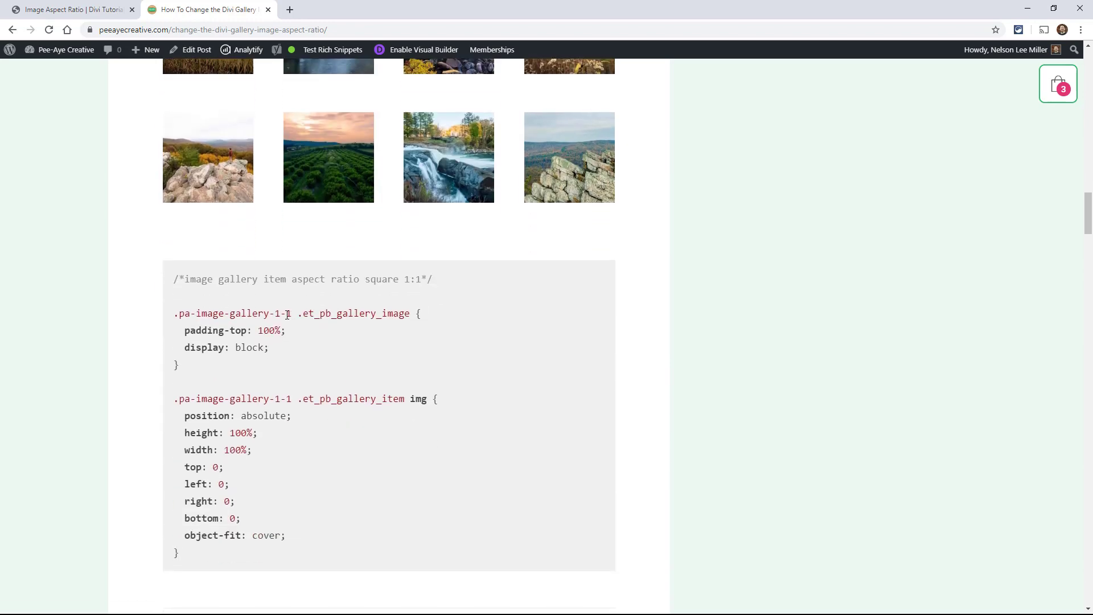
{"action": "left_click_drag", "start_coordinate": [288, 314], "coordinate": [203, 320]}
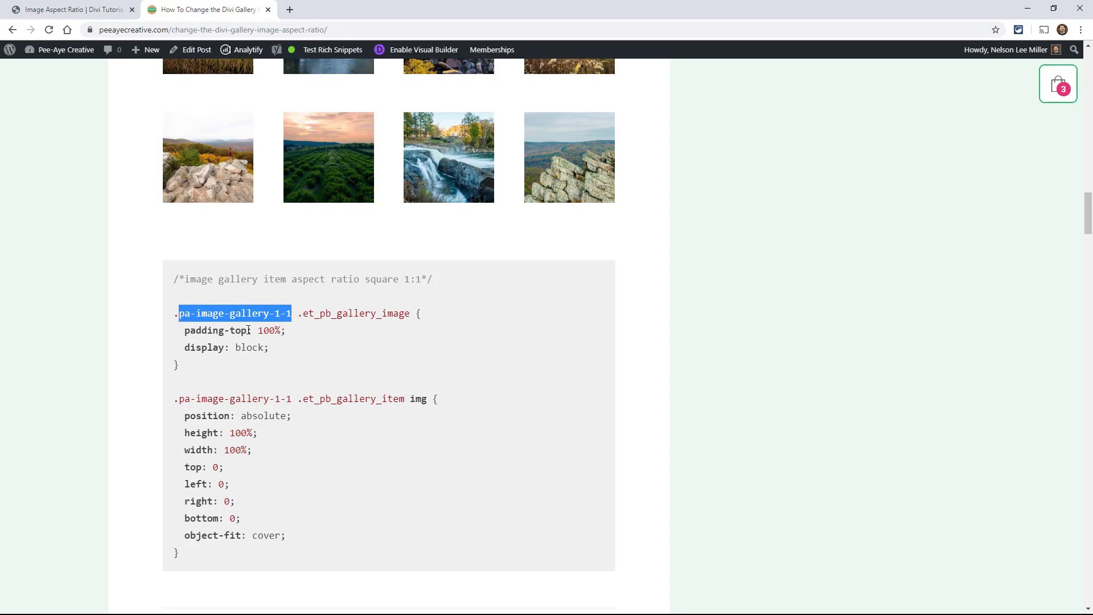
Paste pa-image-gallery-1-1 into the gallery module's Advanced CSS Class field and save.
{"action": "left_click", "coordinate": [71, 13]}
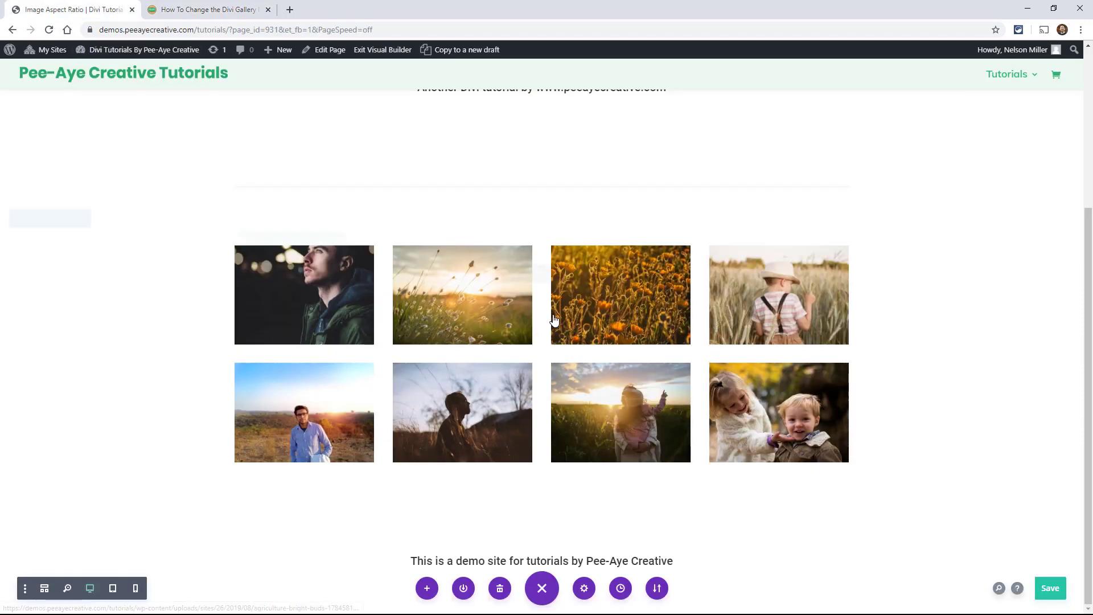
{"action": "left_click", "coordinate": [521, 275]}
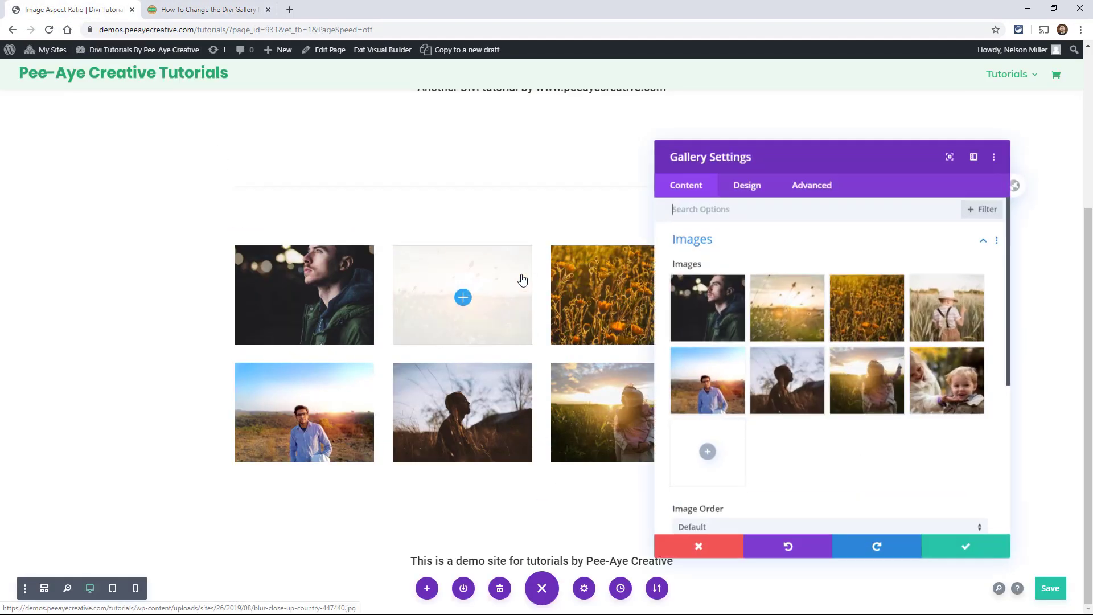
{"action": "left_click", "coordinate": [811, 195]}
{"action": "left_click", "coordinate": [753, 251]}
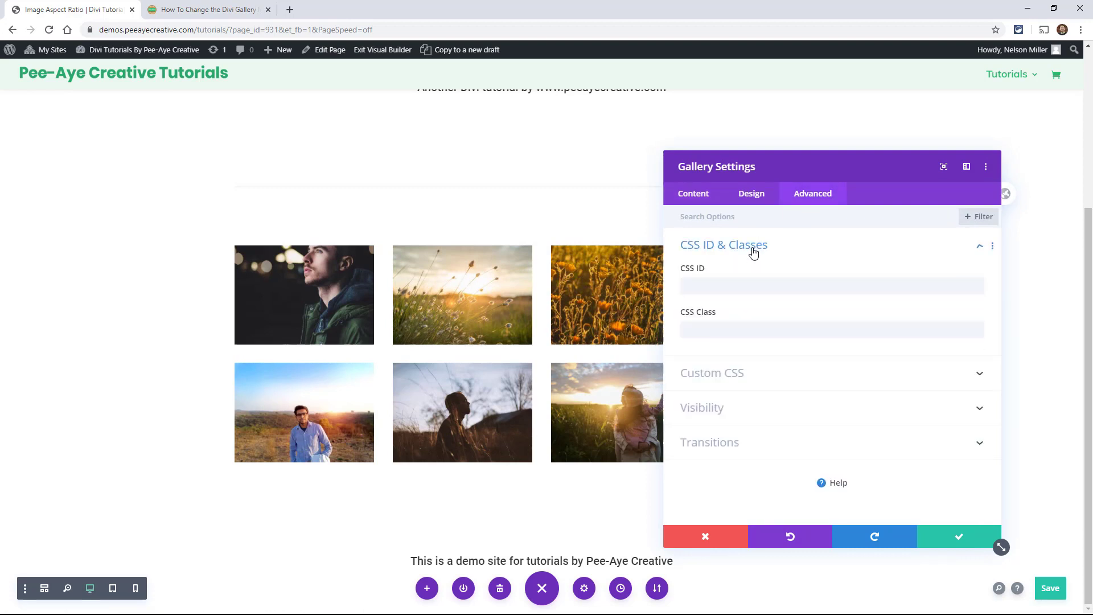
{"action": "left_click", "coordinate": [713, 330]}
{"action": "type", "text": "pa-image-gallery-1-1"}
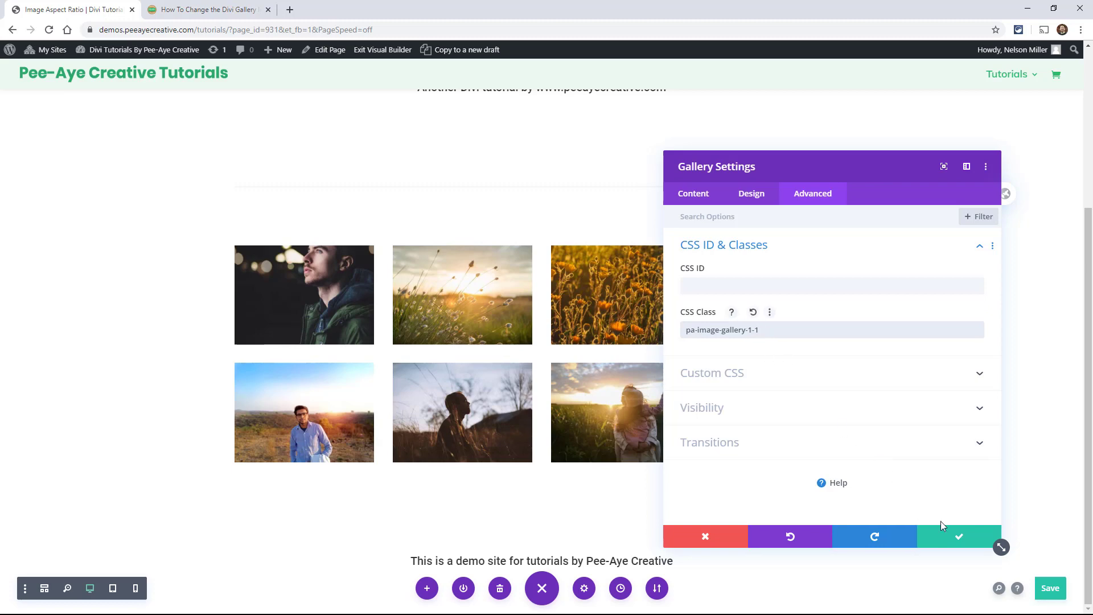
{"action": "left_click", "coordinate": [946, 538]}
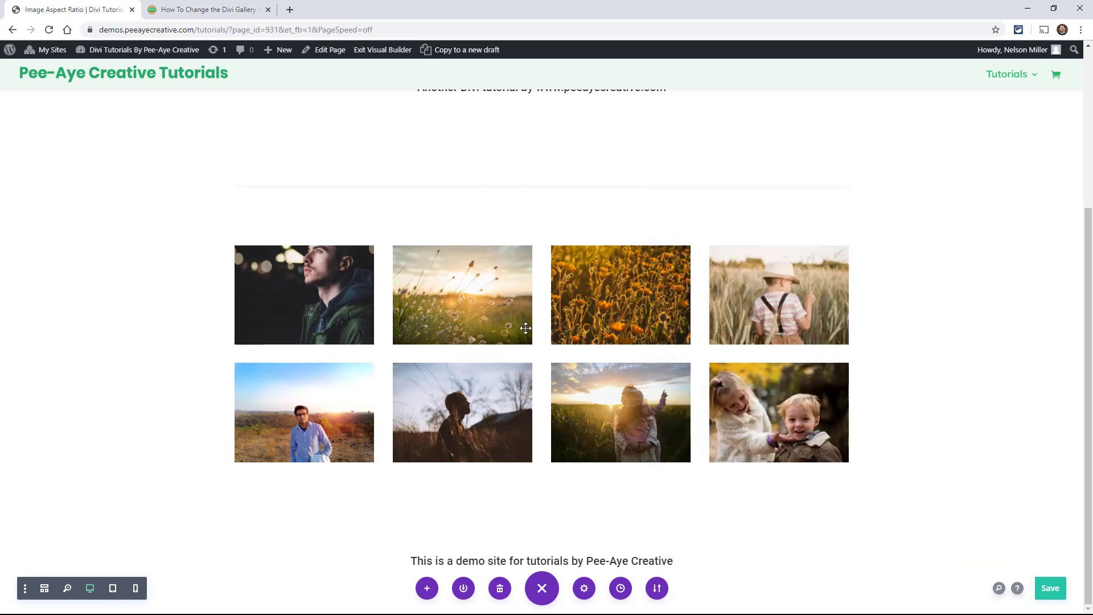
Compare the snippets' padding values: 56.25 for 16:9, 75 for 4:3, 66.66 for 3:2.
{"action": "left_click", "coordinate": [219, 9]}
{"action": "left_click", "coordinate": [435, 345]}
{"action": "scroll", "coordinate": [376, 338], "scroll_direction": "down", "scroll_amount": 8}
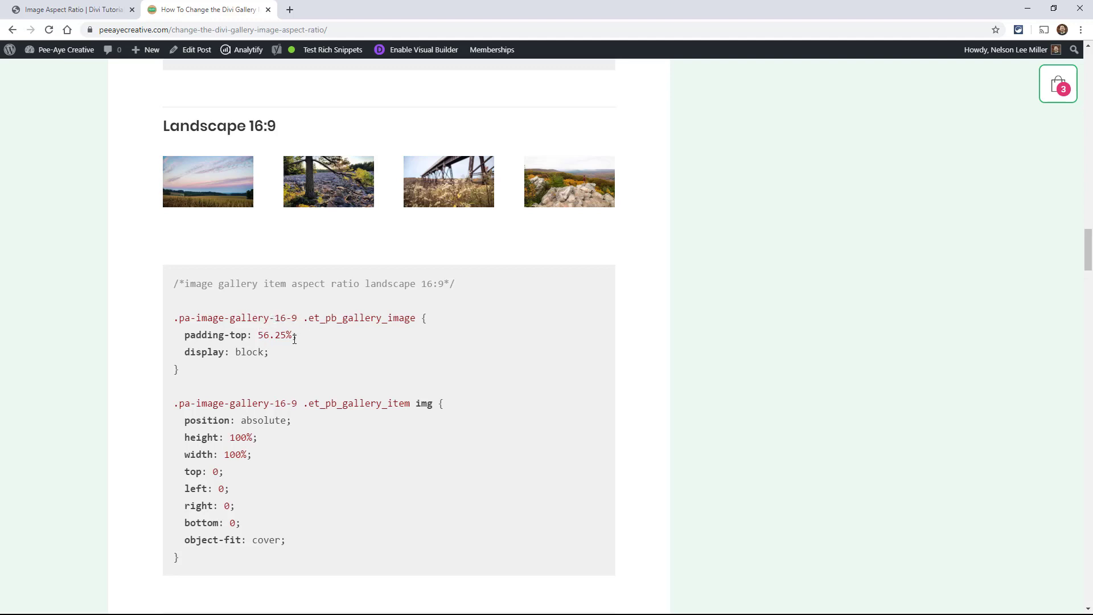
{"action": "double_click", "coordinate": [288, 336]}
{"action": "scroll", "coordinate": [280, 364], "scroll_direction": "down", "scroll_amount": 4}
{"action": "scroll", "coordinate": [282, 368], "scroll_direction": "down", "scroll_amount": 5}
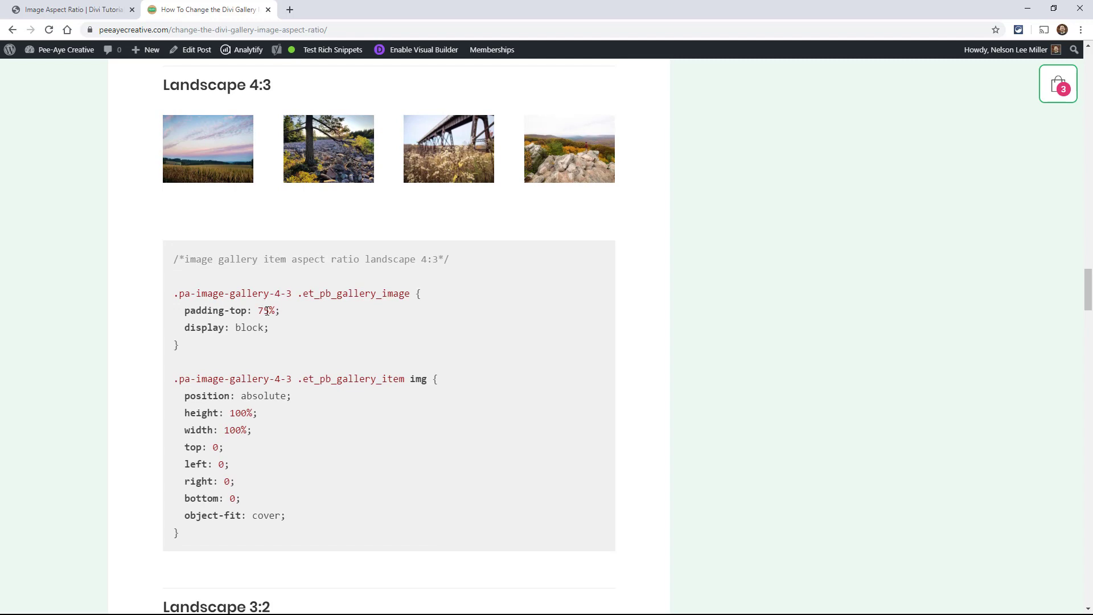
{"action": "double_click", "coordinate": [268, 311]}
{"action": "scroll", "coordinate": [265, 336], "scroll_direction": "down", "scroll_amount": 9}
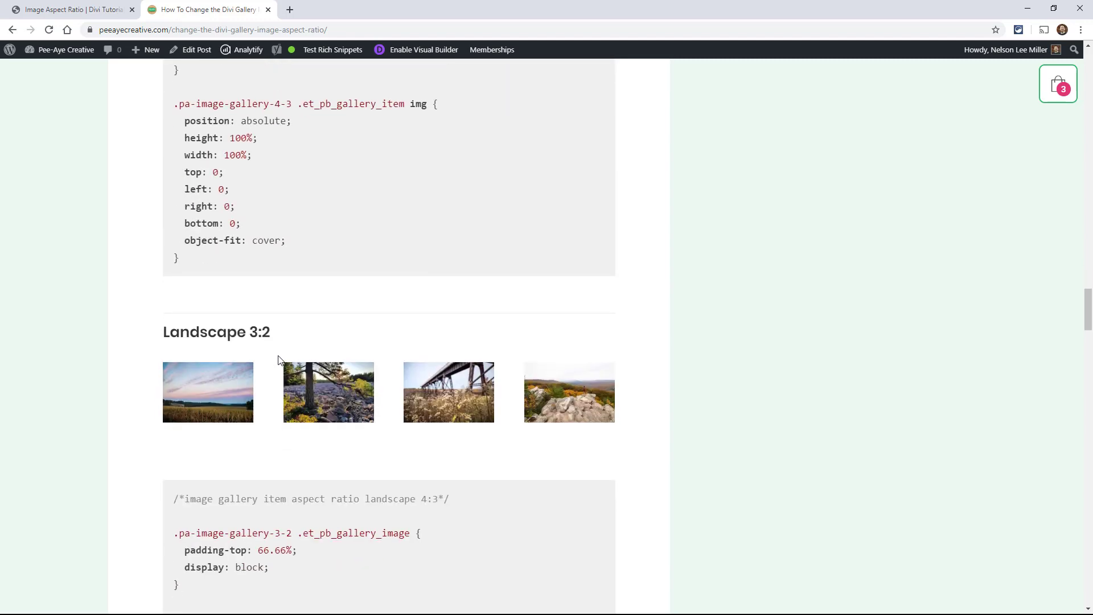
{"action": "double_click", "coordinate": [287, 325]}
Select the entire Square 1:1 CSS snippet from its comment to the closing brace.
{"action": "scroll", "coordinate": [262, 336], "scroll_direction": "down", "scroll_amount": 5}
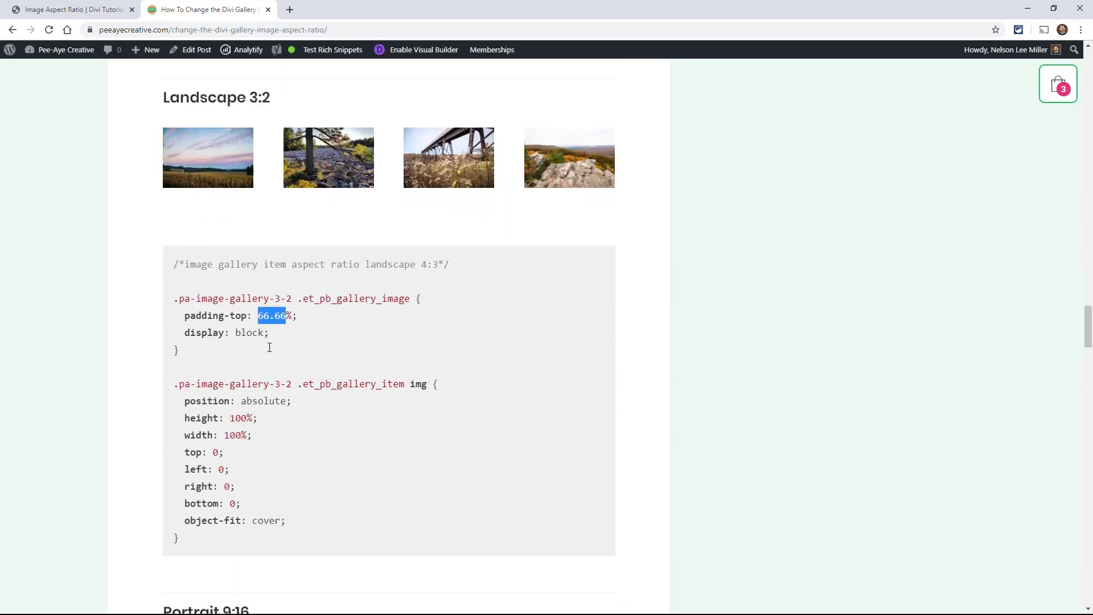
{"action": "scroll", "coordinate": [267, 346], "scroll_direction": "up", "scroll_amount": 6}
{"action": "scroll", "coordinate": [268, 346], "scroll_direction": "up", "scroll_amount": 20}
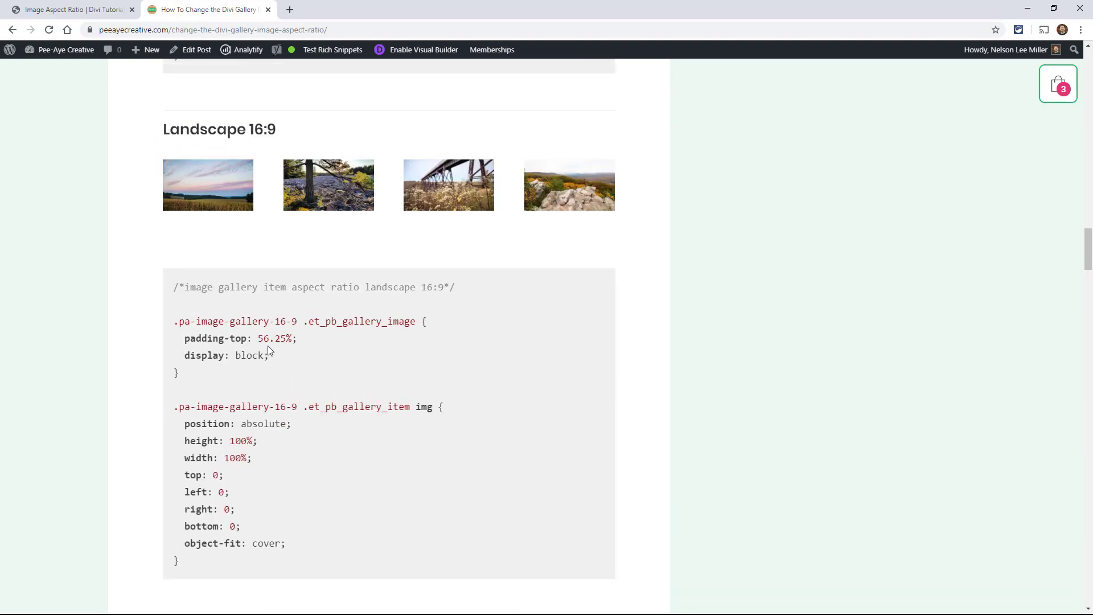
{"action": "scroll", "coordinate": [269, 347], "scroll_direction": "up", "scroll_amount": 11}
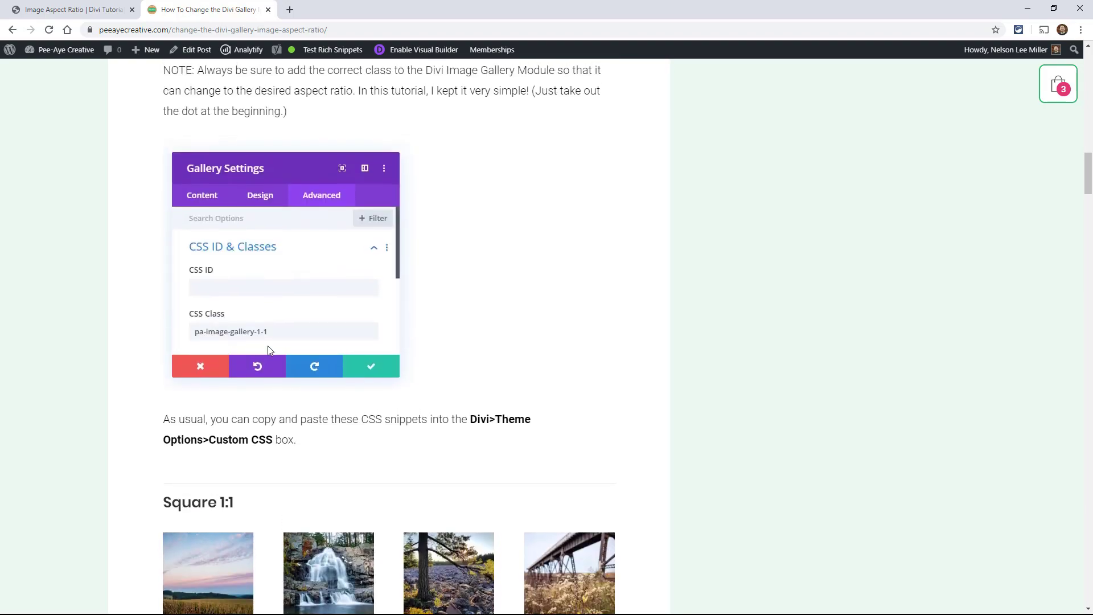
{"action": "scroll", "coordinate": [269, 347], "scroll_direction": "up", "scroll_amount": 4}
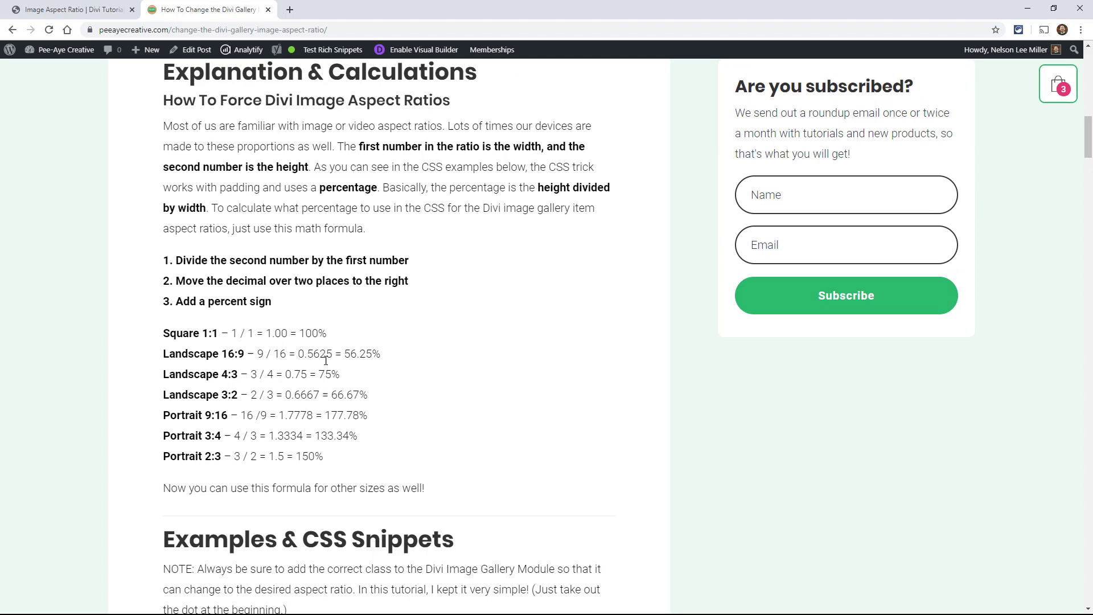
{"action": "scroll", "coordinate": [326, 359], "scroll_direction": "down", "scroll_amount": 3}
{"action": "scroll", "coordinate": [504, 371], "scroll_direction": "down", "scroll_amount": 10}
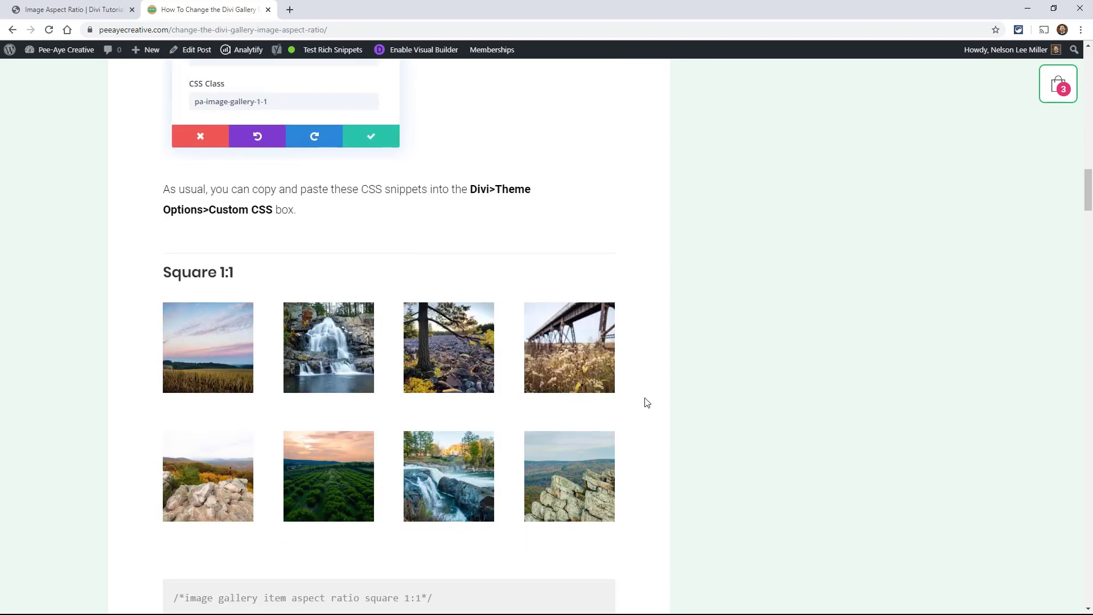
{"action": "scroll", "coordinate": [687, 278], "scroll_direction": "down", "scroll_amount": 5}
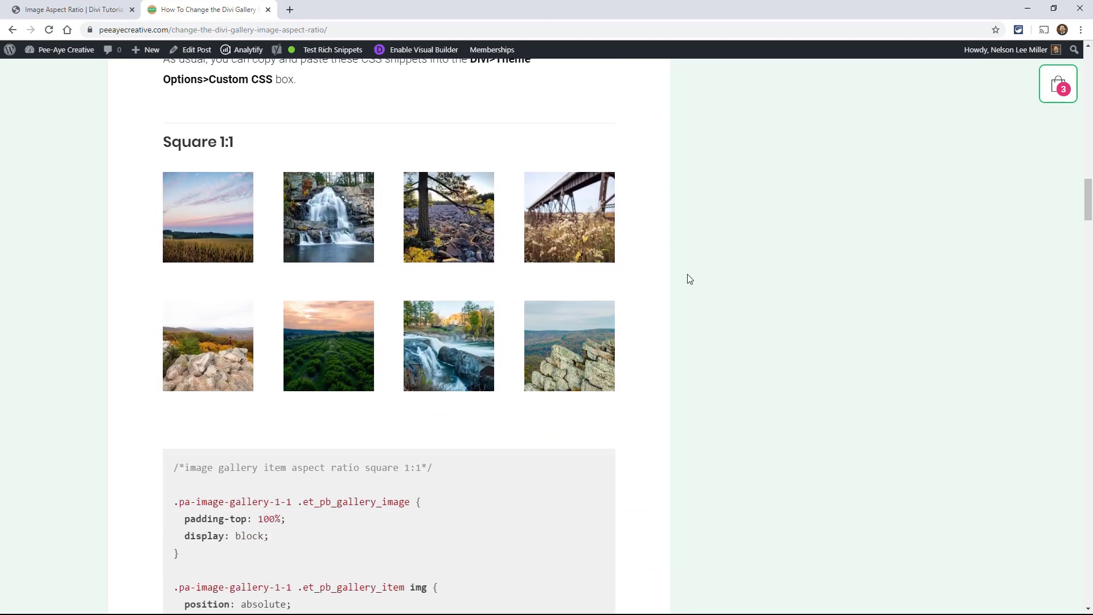
{"action": "scroll", "coordinate": [687, 282], "scroll_direction": "down", "scroll_amount": 3}
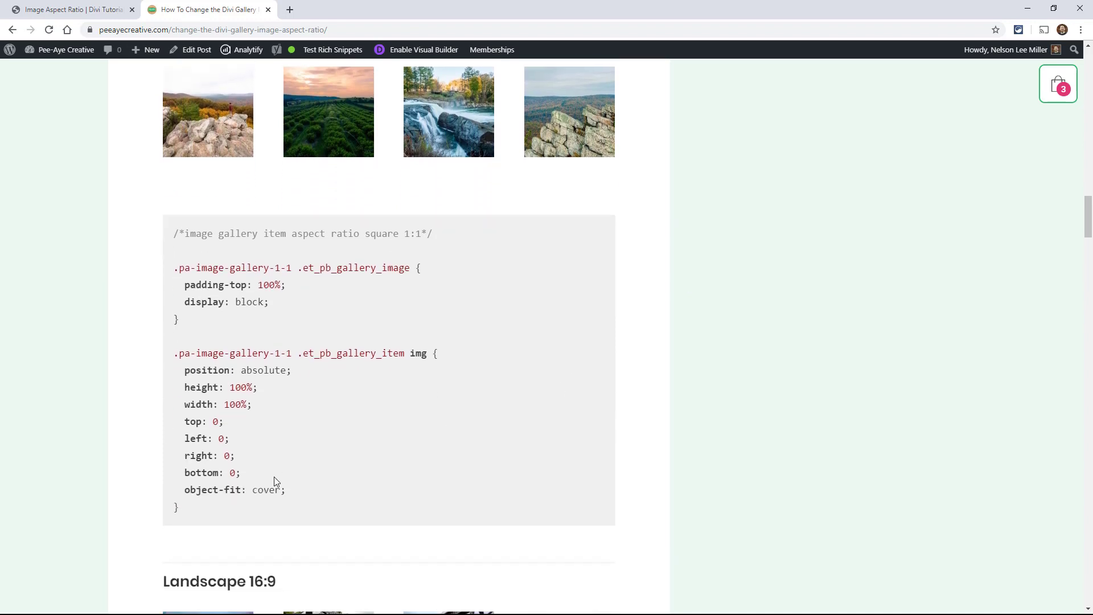
{"action": "left_click_drag", "start_coordinate": [198, 508], "coordinate": [176, 238]}
{"action": "key", "text": "ctrl+c"}
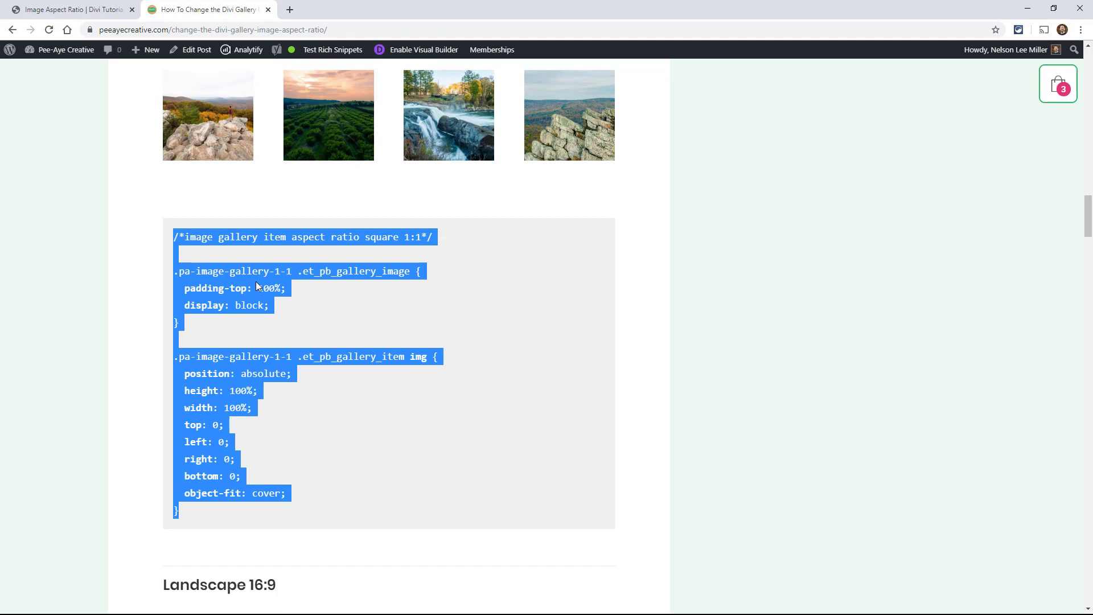
{"action": "scroll", "coordinate": [165, 188], "scroll_direction": "up", "scroll_amount": 3}
Paste the Square 1:1 snippet into Page Settings > Advanced > Custom CSS and save it.
{"action": "left_click", "coordinate": [64, 14]}
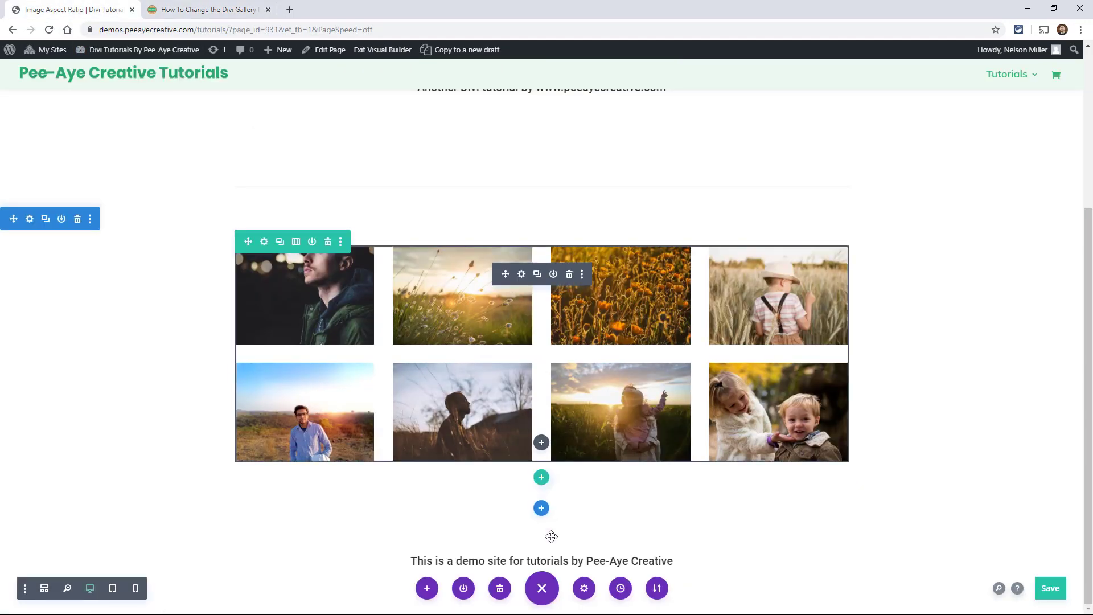
{"action": "left_click", "coordinate": [586, 589]}
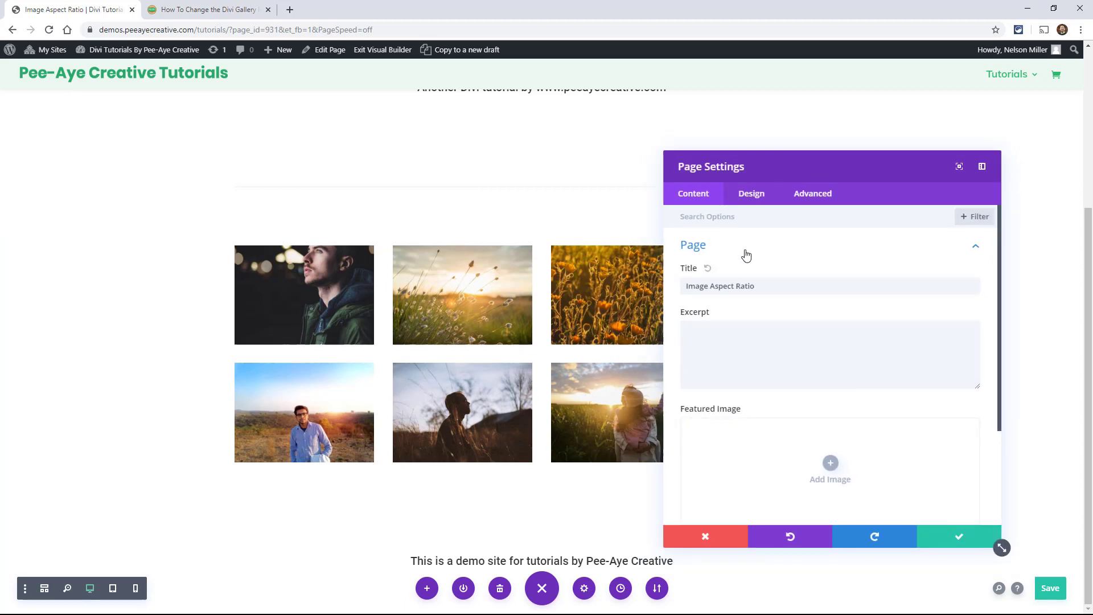
{"action": "left_click", "coordinate": [800, 193]}
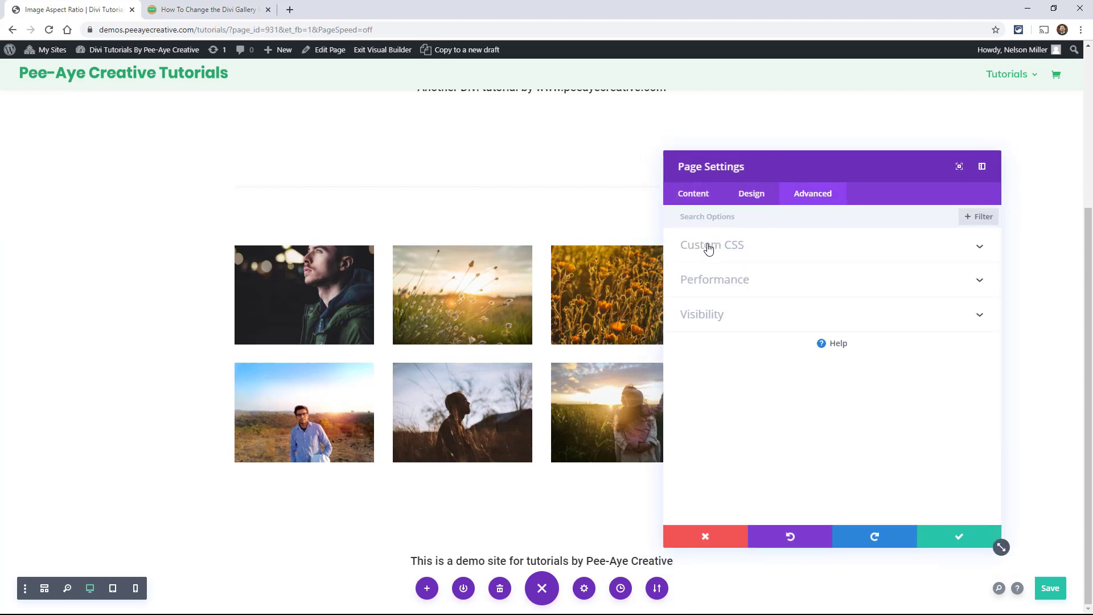
{"action": "left_click", "coordinate": [709, 249]}
{"action": "left_click", "coordinate": [711, 294]}
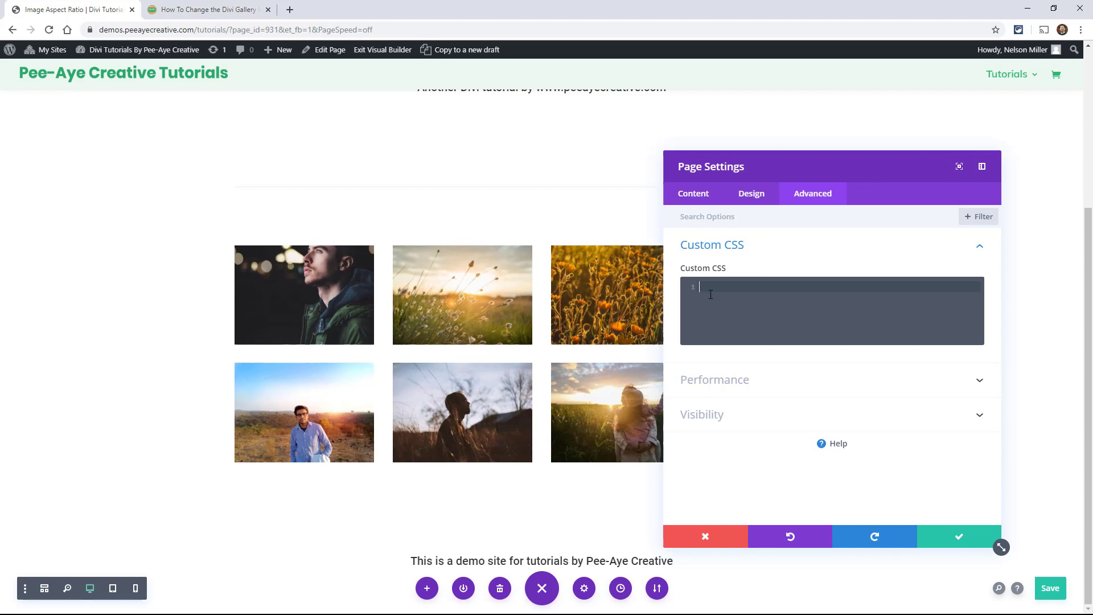
{"action": "key", "text": "ctrl+v"}
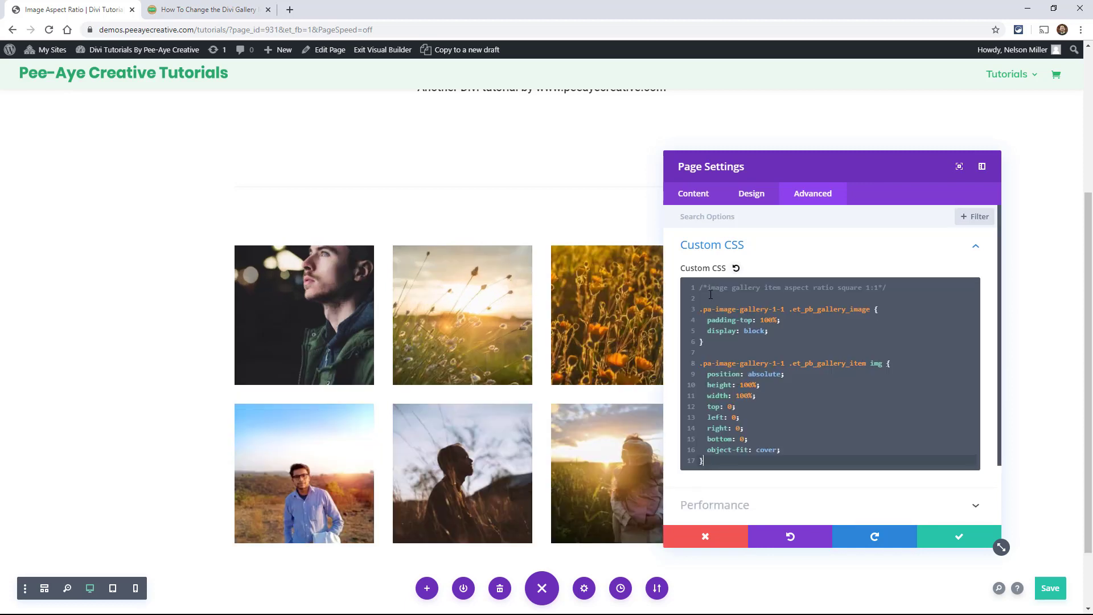
{"action": "left_click_drag", "start_coordinate": [729, 171], "coordinate": [637, 171]}
{"action": "left_click_drag", "start_coordinate": [666, 123], "coordinate": [802, 100]}
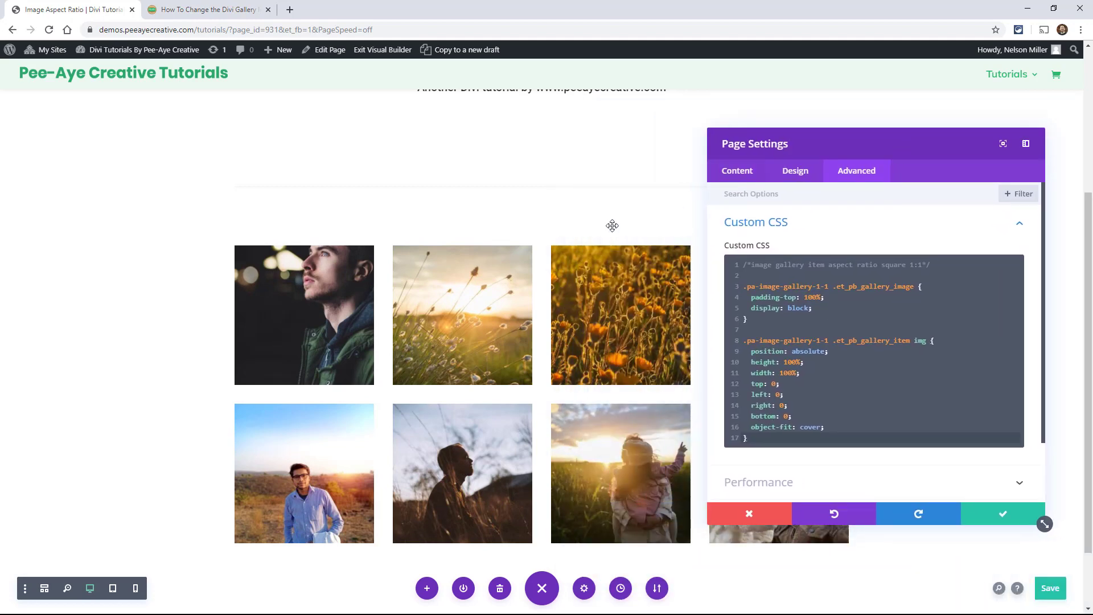
{"action": "scroll", "coordinate": [113, 267], "scroll_direction": "down", "scroll_amount": 1}
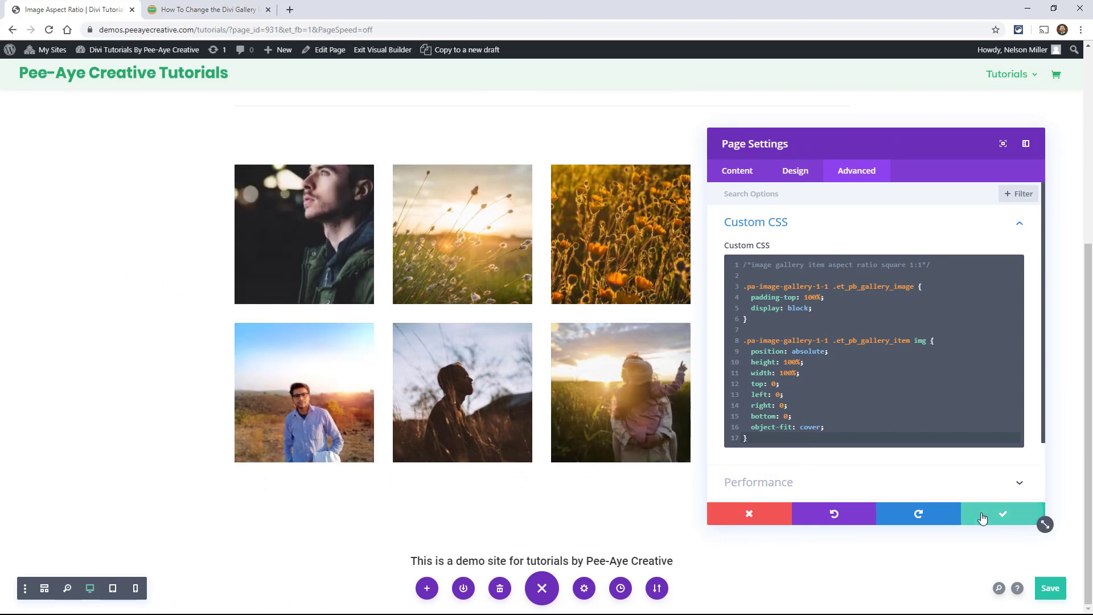
{"action": "left_click", "coordinate": [979, 516]}
In the gallery row's sizing options, try different custom gutter widths, leaving it at 2.
{"action": "scroll", "coordinate": [908, 500], "scroll_direction": "up", "scroll_amount": 1}
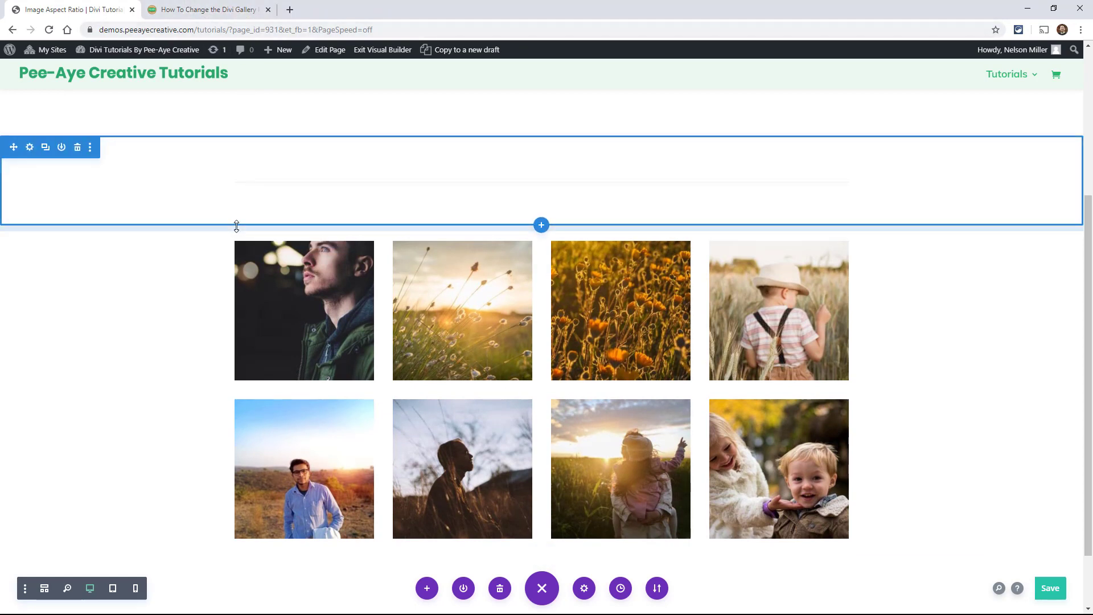
{"action": "left_click", "coordinate": [264, 238]}
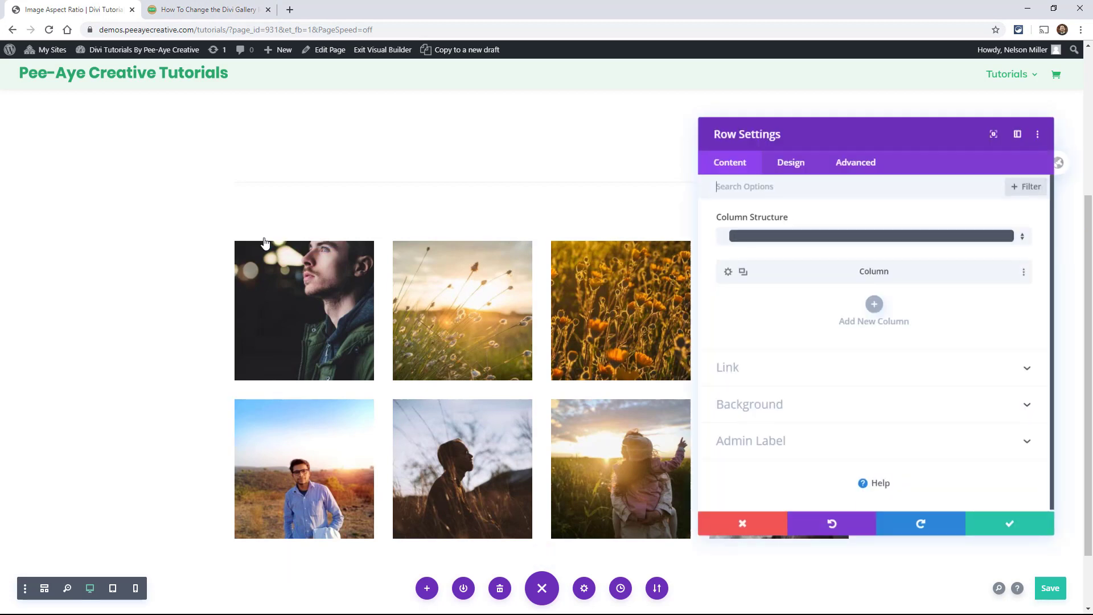
{"action": "left_click", "coordinate": [789, 177]}
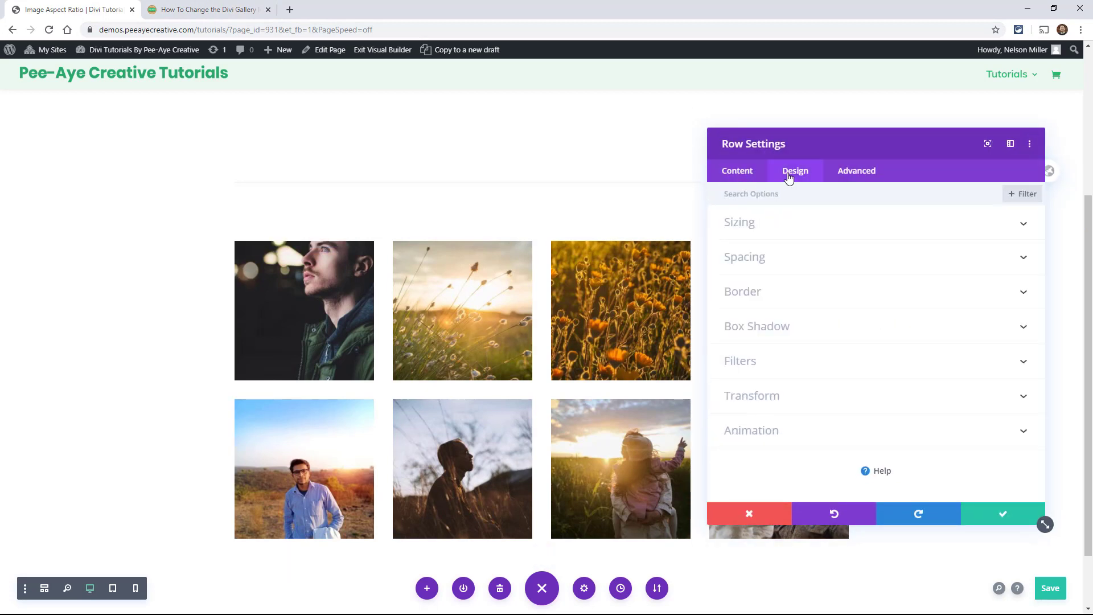
{"action": "left_click", "coordinate": [740, 223]}
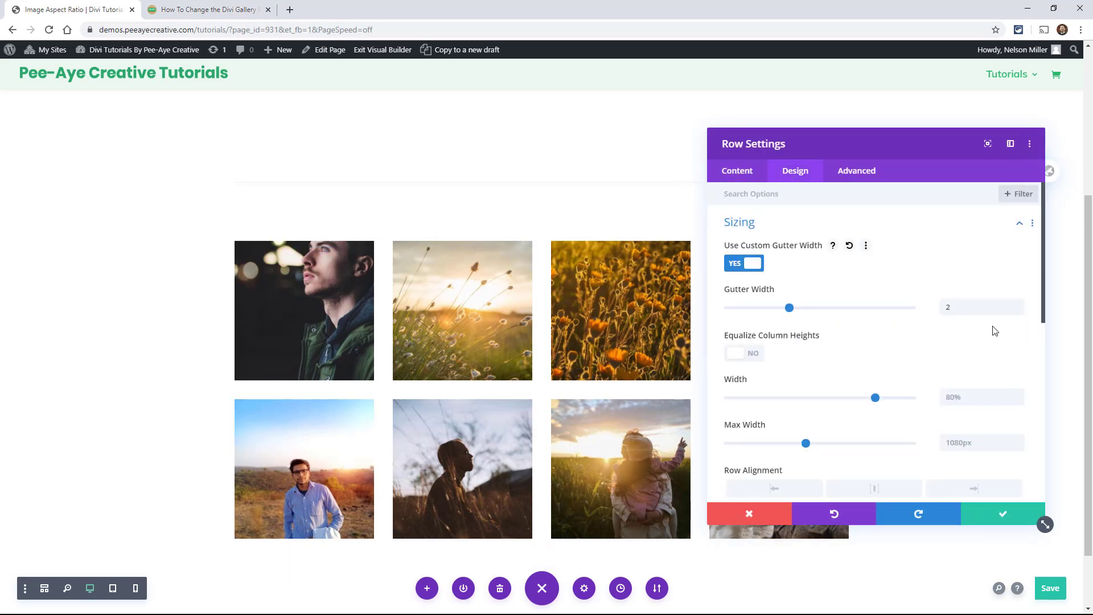
{"action": "left_click", "coordinate": [737, 263]}
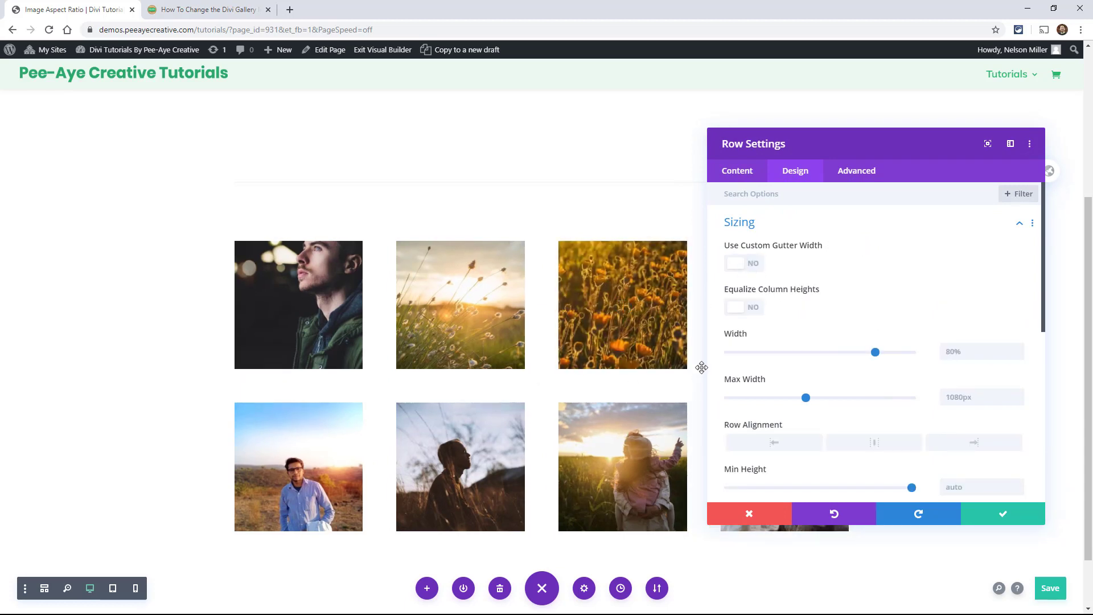
{"action": "left_click", "coordinate": [742, 266]}
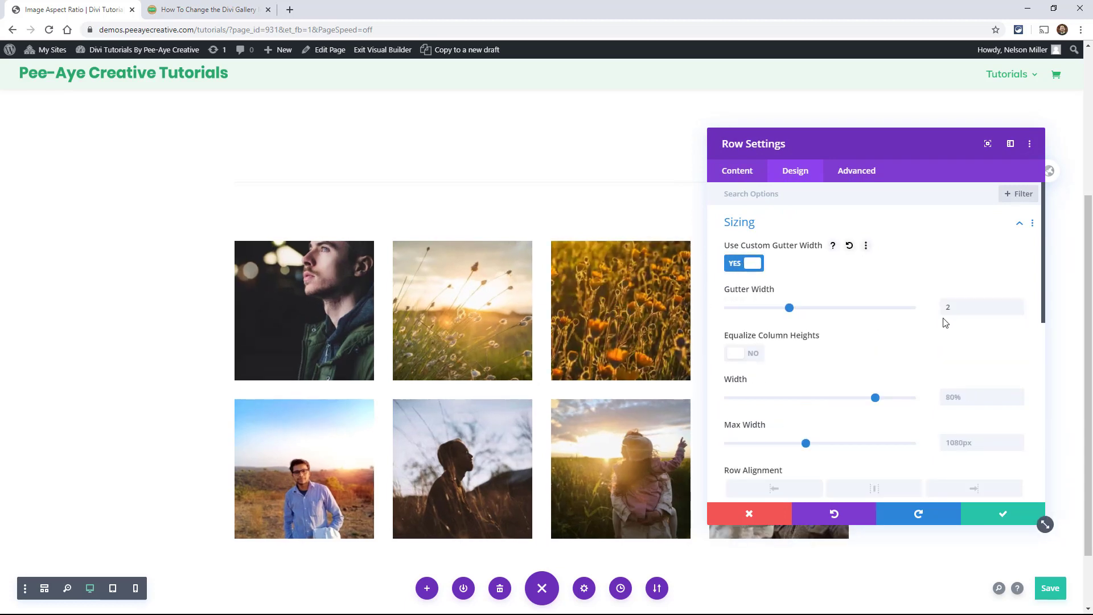
{"action": "left_click", "coordinate": [1018, 312]}
{"action": "left_click", "coordinate": [1019, 312]}
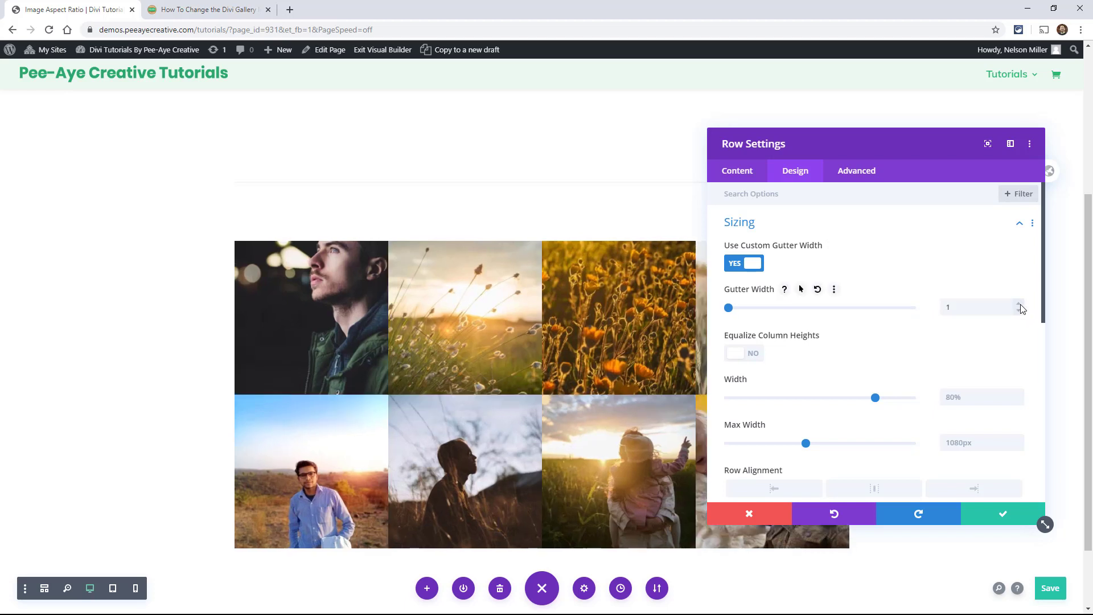
{"action": "left_click", "coordinate": [1019, 304]}
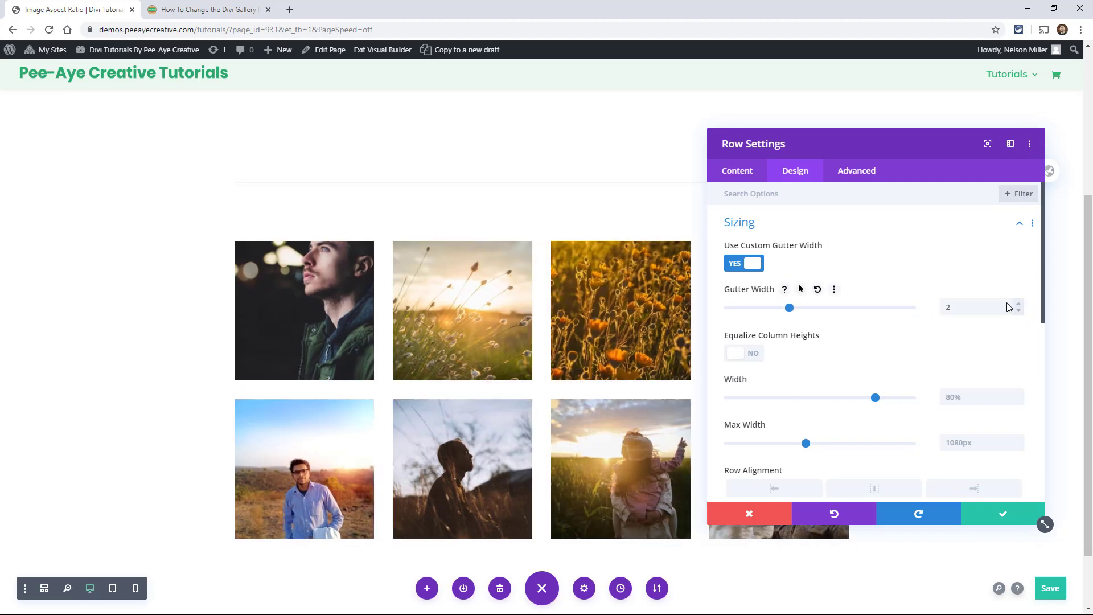
{"action": "left_click", "coordinate": [736, 173]}
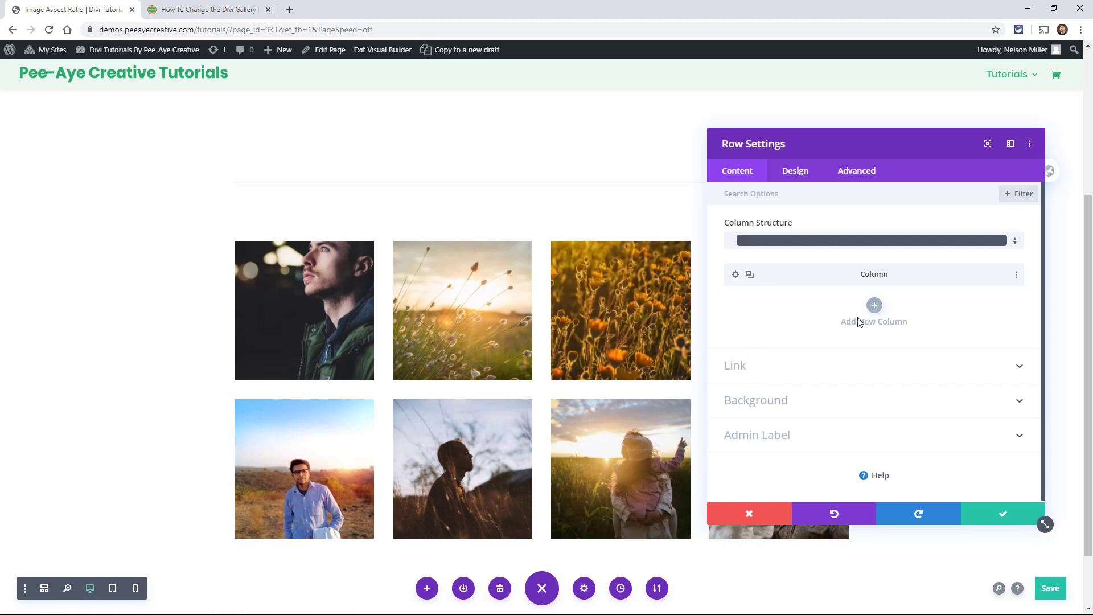
{"action": "left_click", "coordinate": [999, 515]}
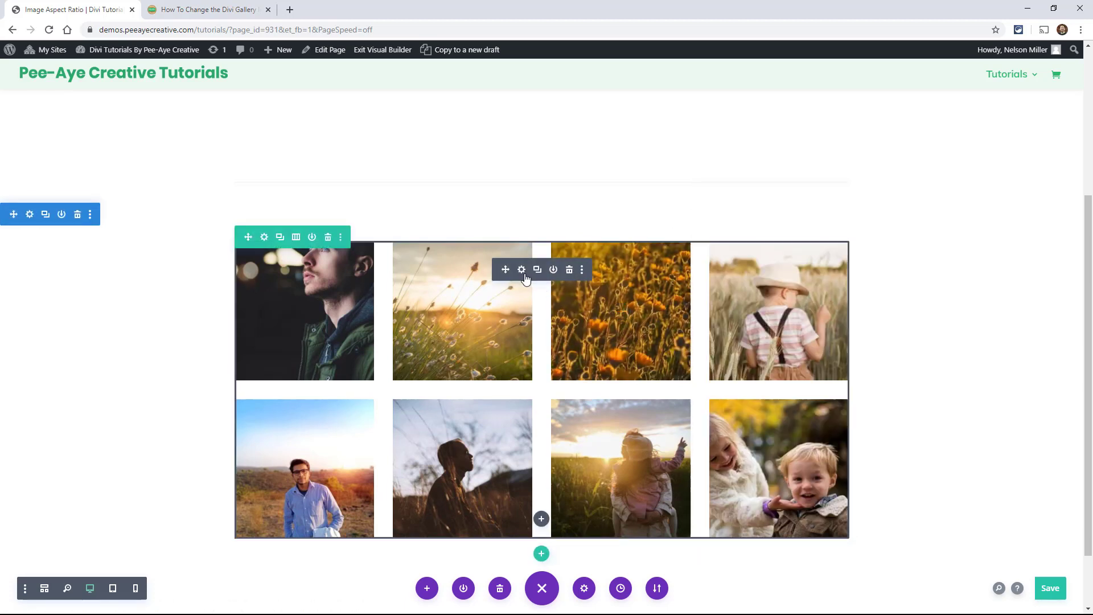
{"action": "left_click", "coordinate": [521, 270]}
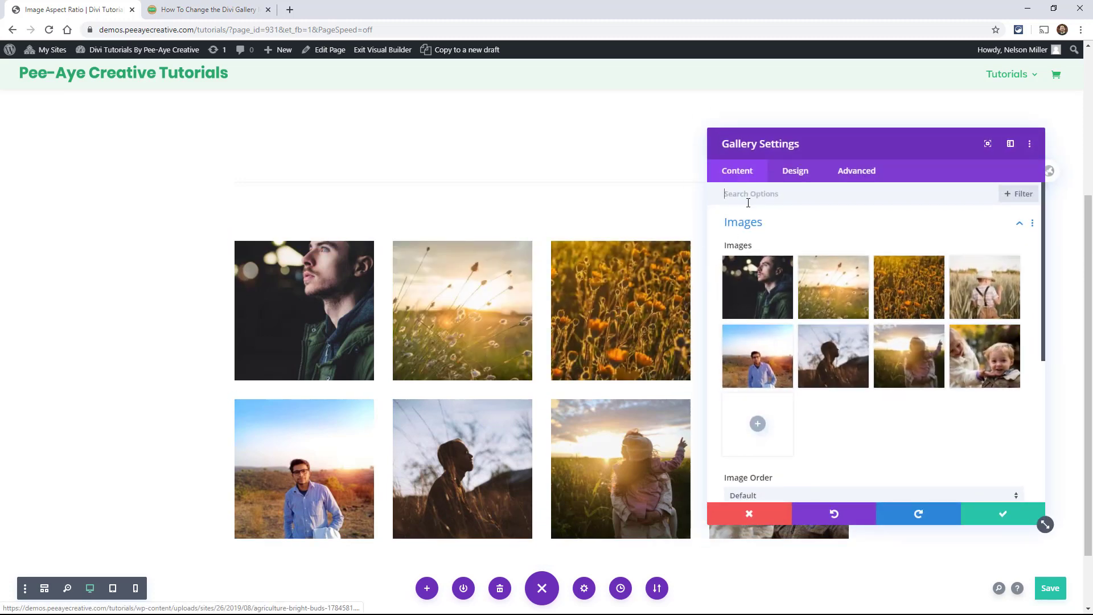
{"action": "scroll", "coordinate": [784, 383], "scroll_direction": "down", "scroll_amount": 4}
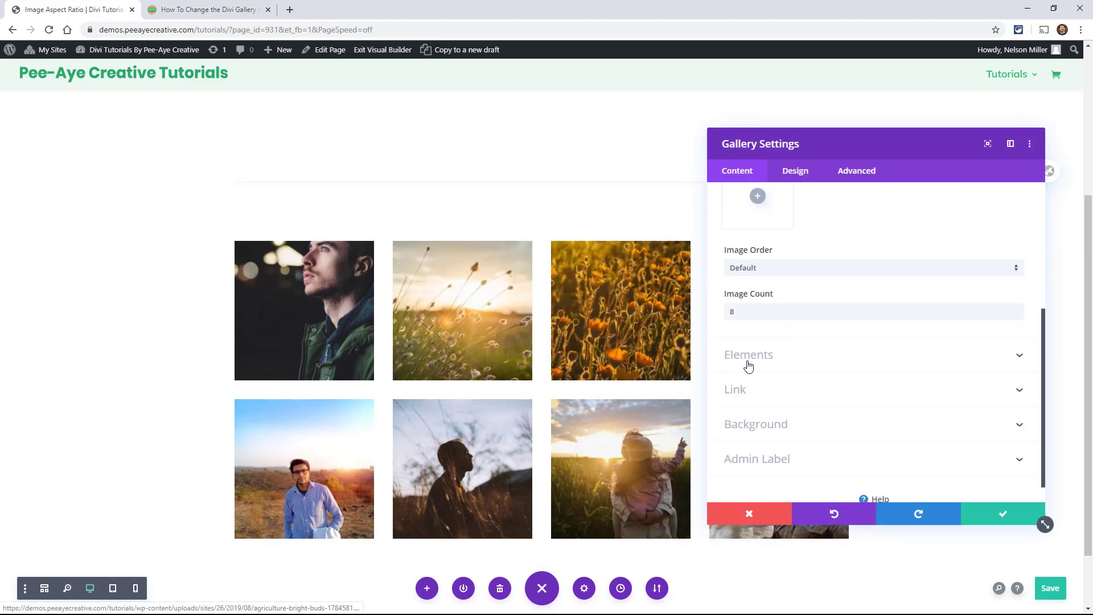
{"action": "left_click", "coordinate": [748, 365]}
{"action": "left_click", "coordinate": [748, 279]}
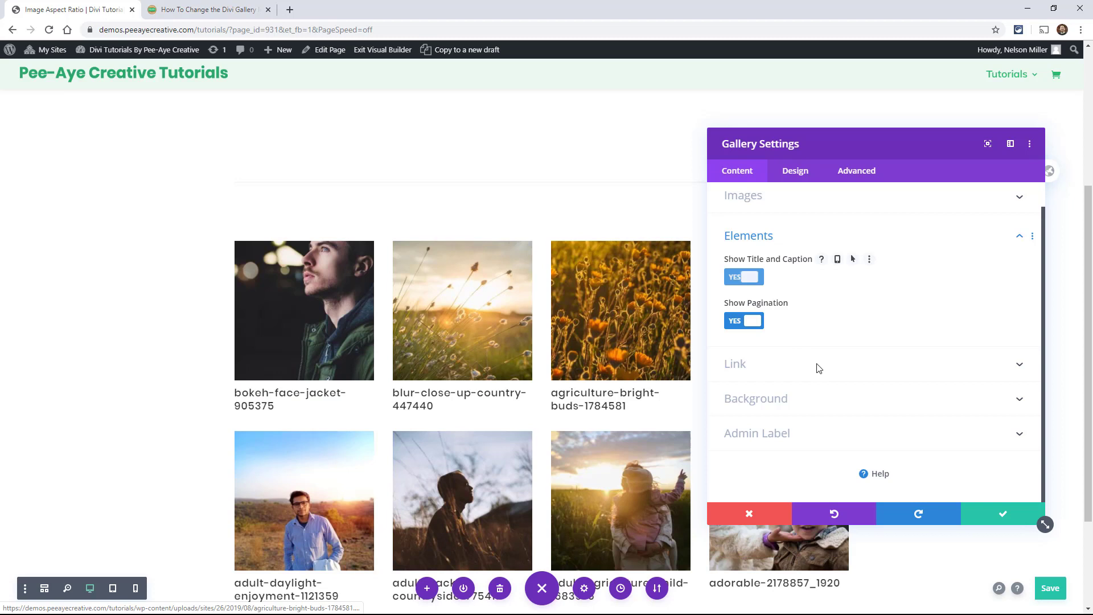
{"action": "left_click", "coordinate": [742, 279]}
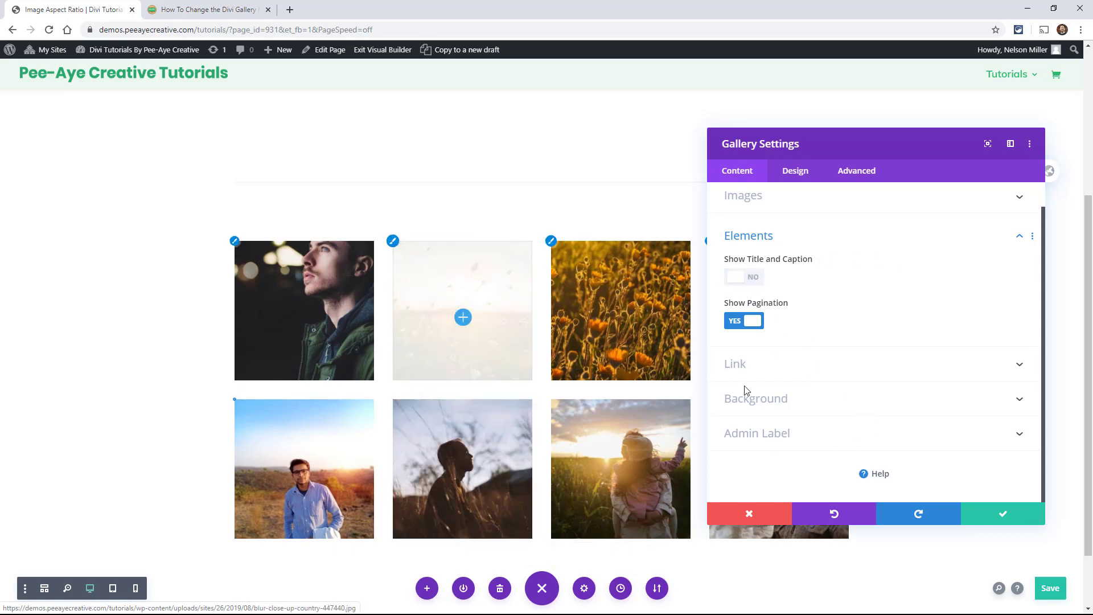
{"action": "left_click", "coordinate": [976, 516]}
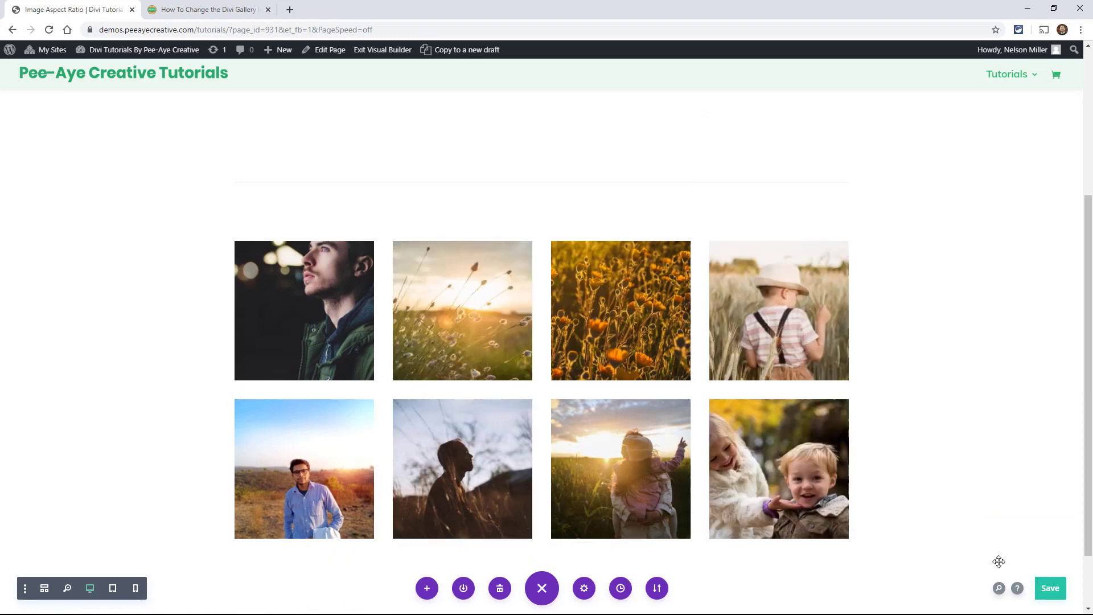
Select the whole Portrait 9:16 CSS block in the tutorial and bring the builder tab forward.
{"action": "left_click", "coordinate": [195, 12]}
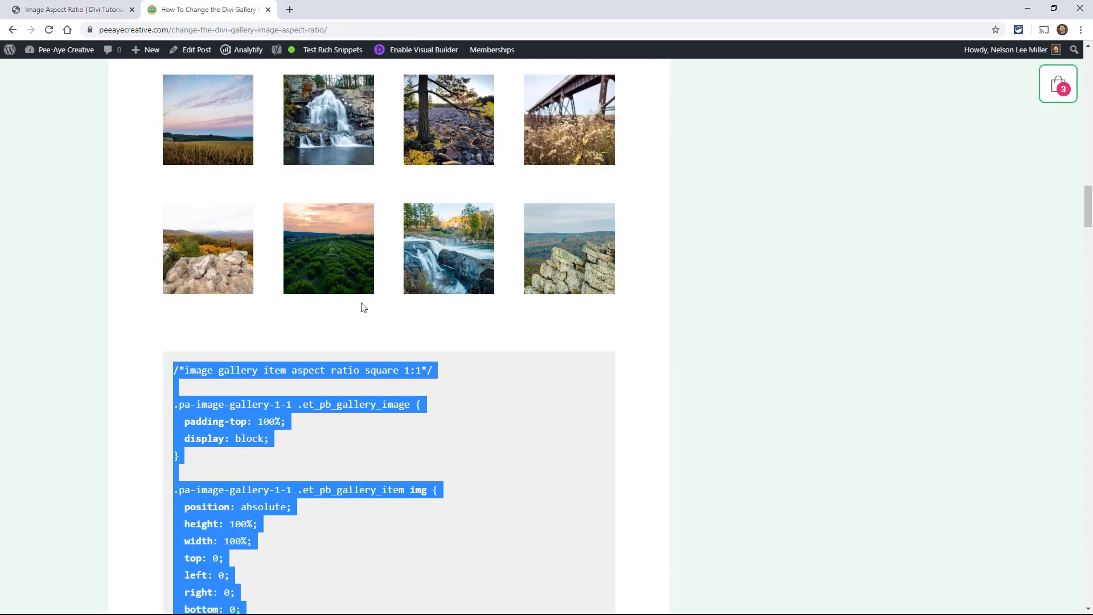
{"action": "scroll", "coordinate": [363, 307], "scroll_direction": "down", "scroll_amount": 12}
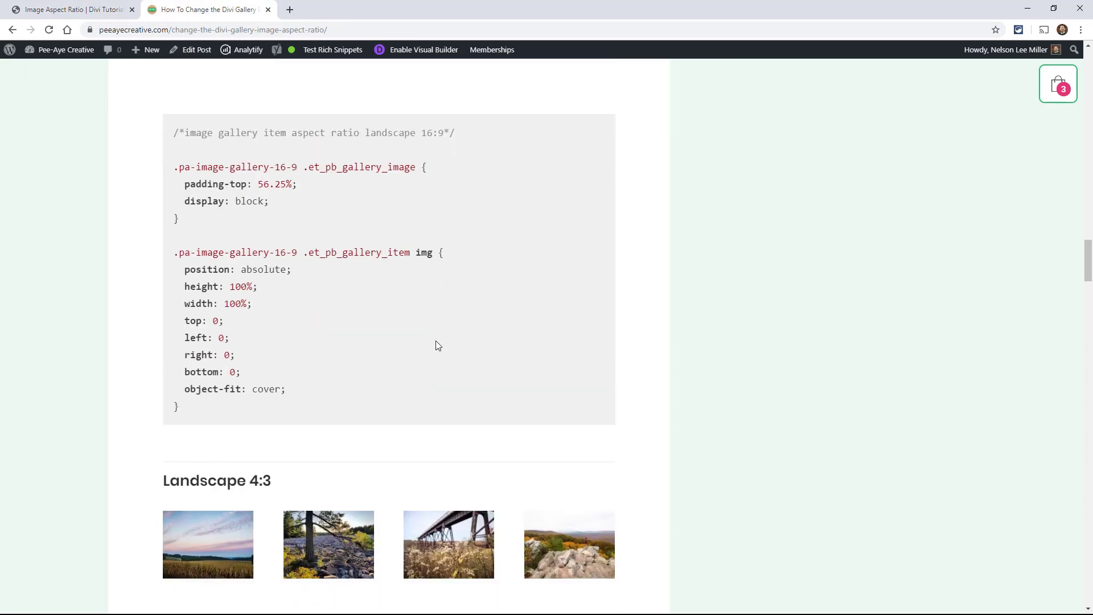
{"action": "scroll", "coordinate": [438, 346], "scroll_direction": "down", "scroll_amount": 15}
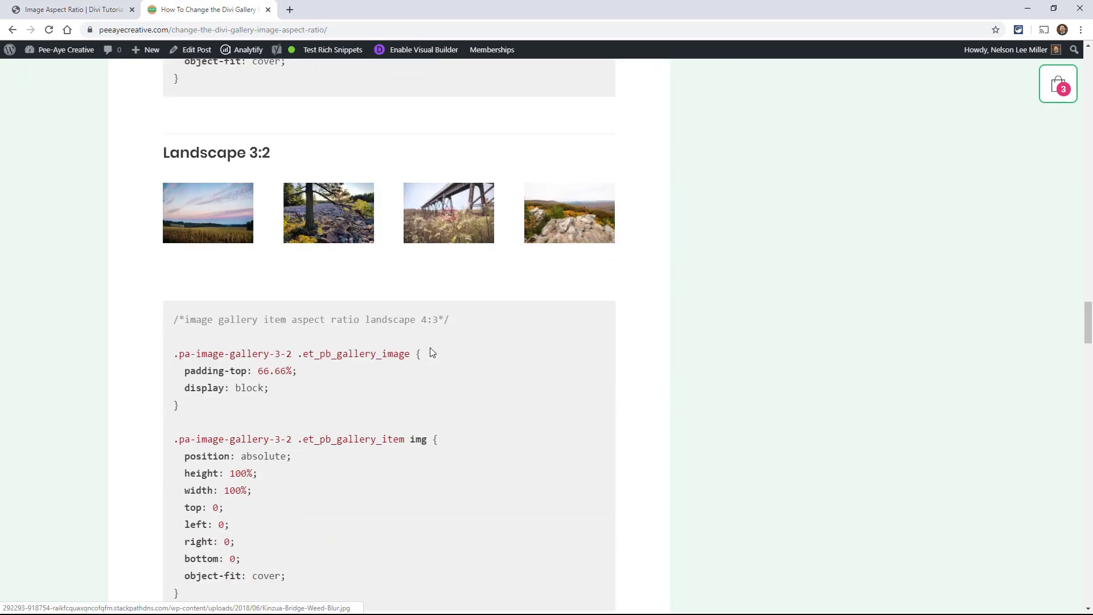
{"action": "scroll", "coordinate": [429, 352], "scroll_direction": "down", "scroll_amount": 9}
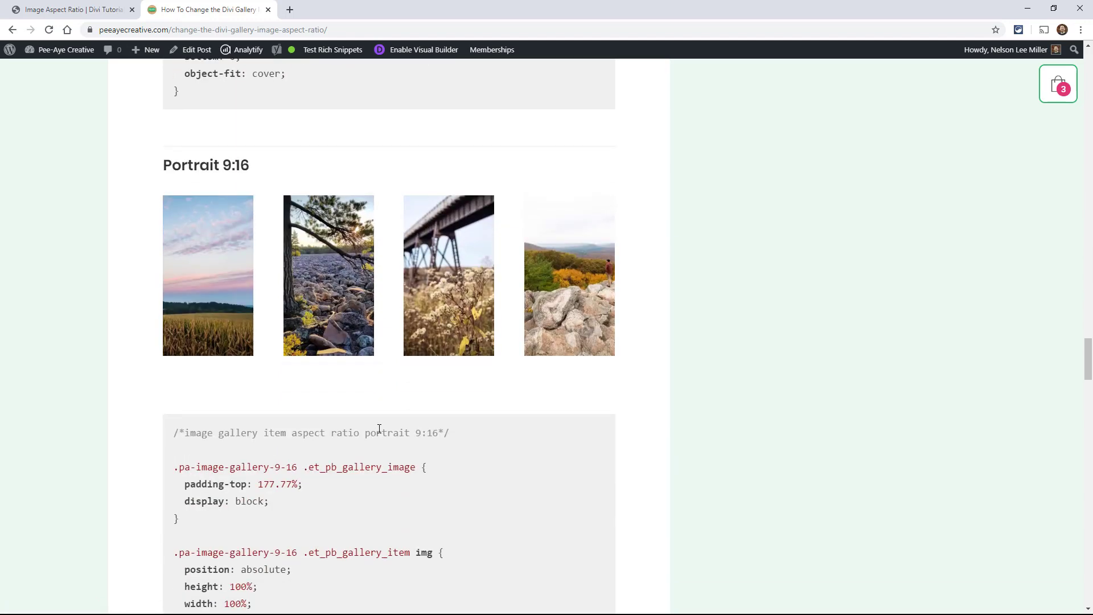
{"action": "scroll", "coordinate": [373, 430], "scroll_direction": "down", "scroll_amount": 3}
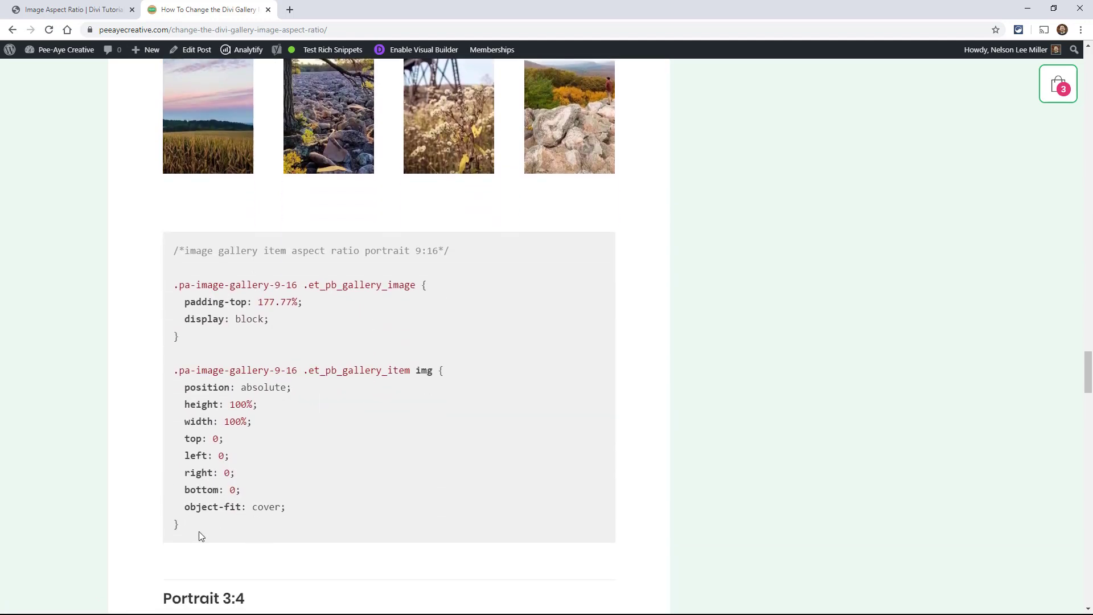
{"action": "left_click_drag", "start_coordinate": [199, 536], "coordinate": [147, 263]}
{"action": "key", "text": "ctrl+c"}
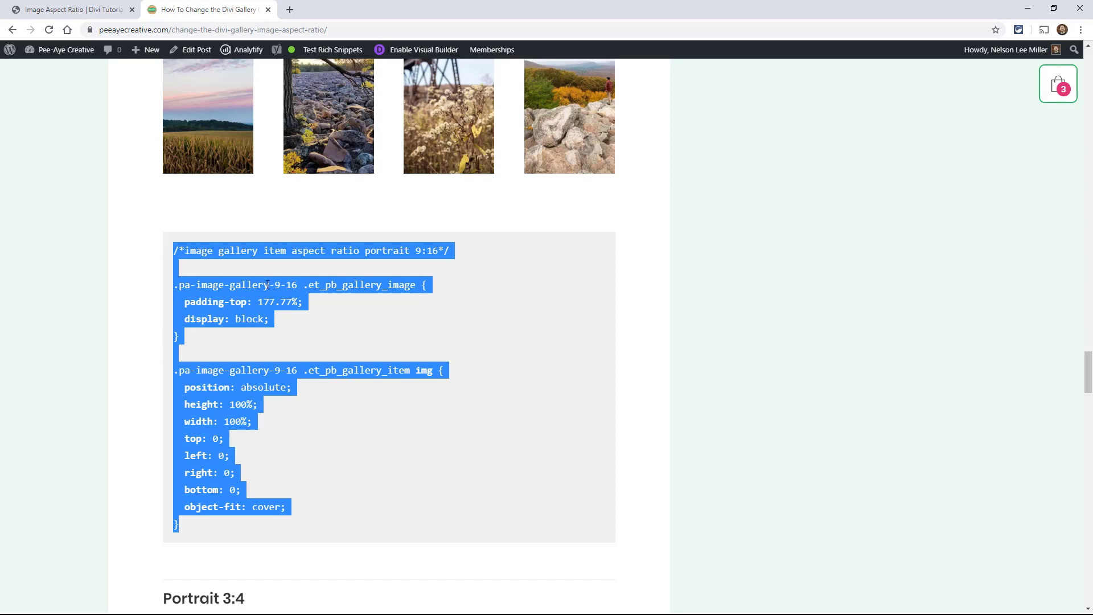
{"action": "left_click", "coordinate": [76, 12]}
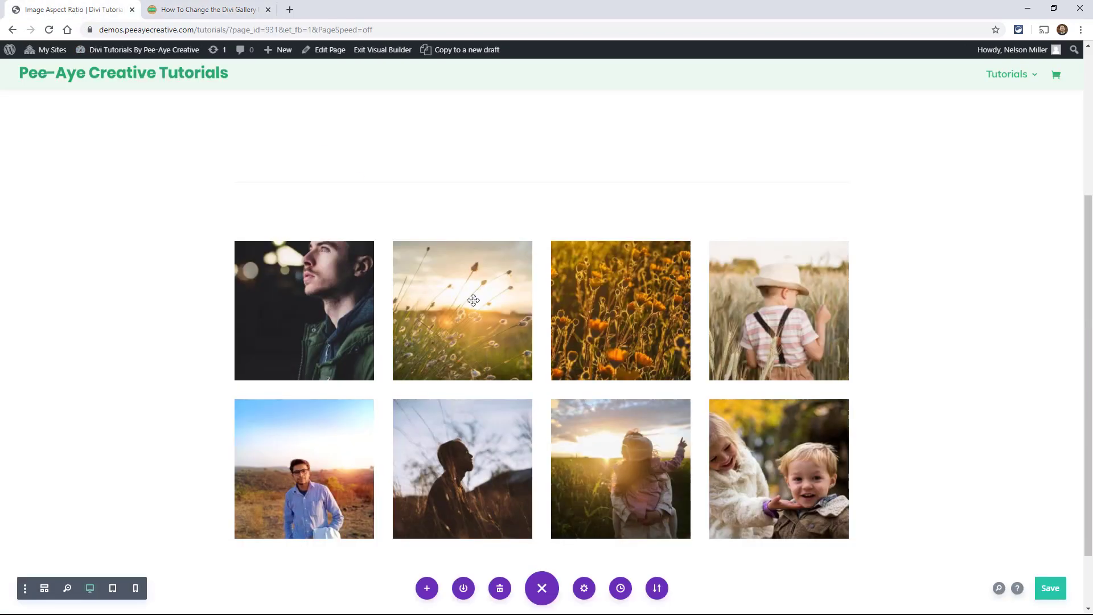
Replace all of the page's custom CSS with the Portrait 9:16 snippet and save.
{"action": "left_click", "coordinate": [584, 588]}
{"action": "left_click", "coordinate": [855, 172]}
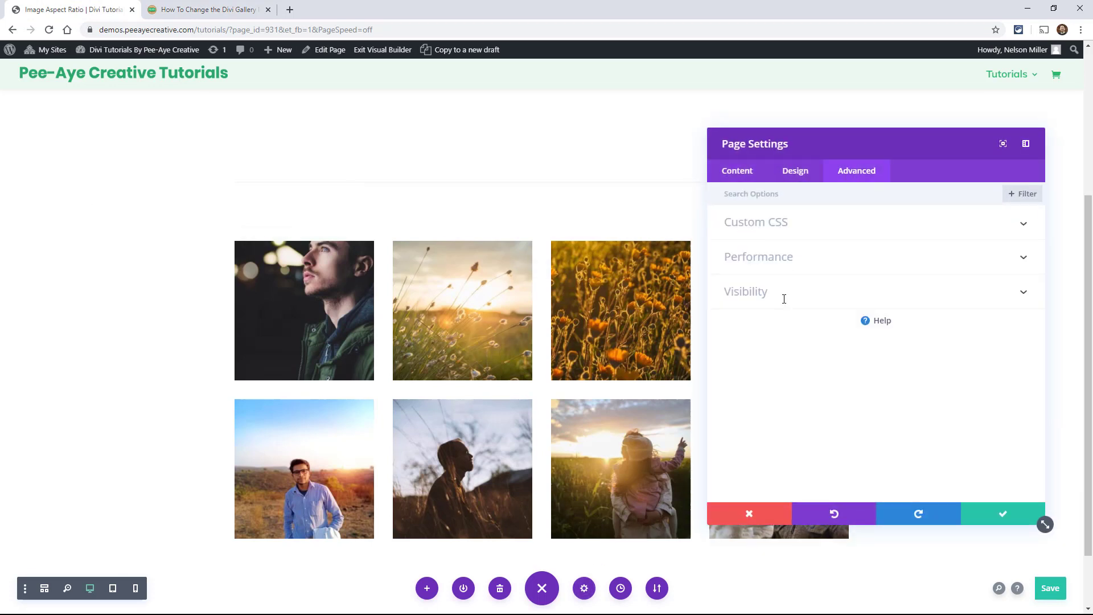
{"action": "left_click", "coordinate": [781, 223]}
{"action": "left_click", "coordinate": [785, 338]}
{"action": "key", "text": "ctrl+a"}
{"action": "key", "text": "ctrl+v"}
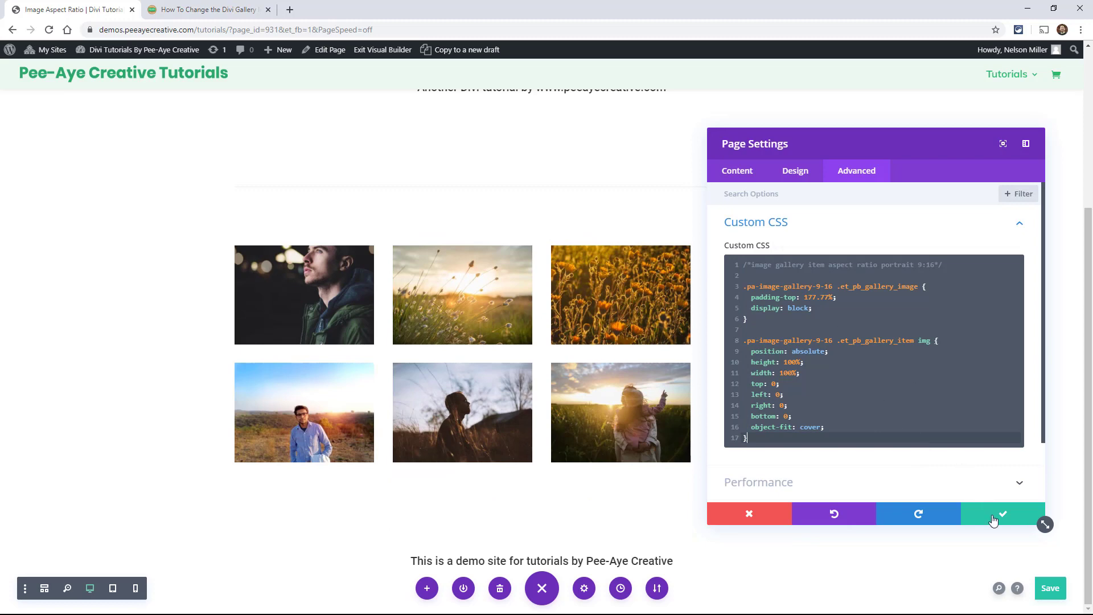
{"action": "left_click", "coordinate": [1000, 514]}
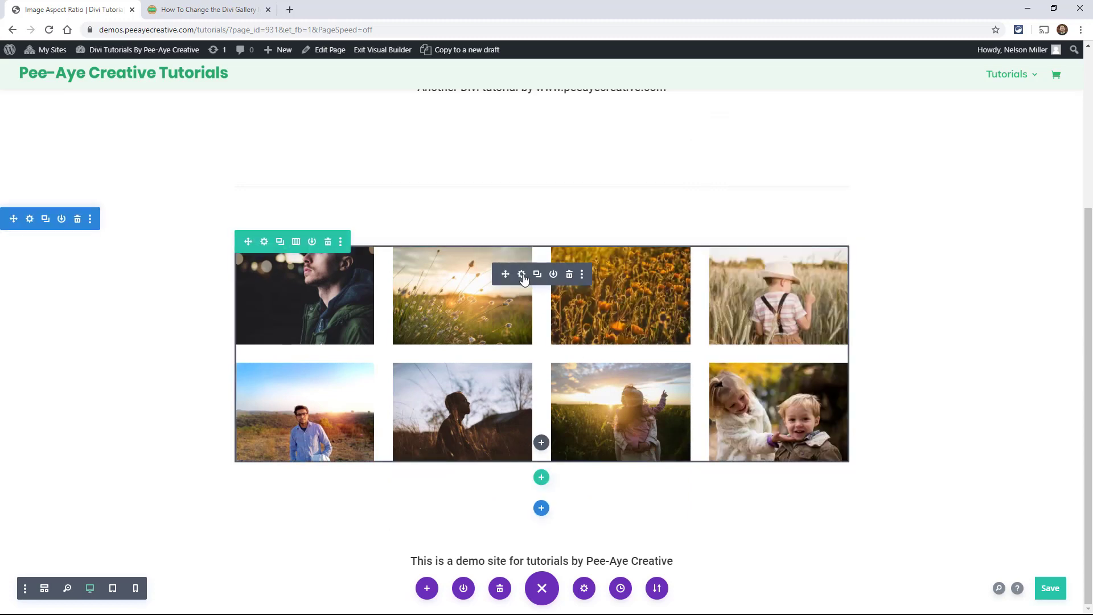
Edit the gallery module's CSS Class, removing the 1-1 suffix to make it pa-image-gallery-9-16.
{"action": "left_click", "coordinate": [522, 277]}
{"action": "left_click", "coordinate": [854, 171]}
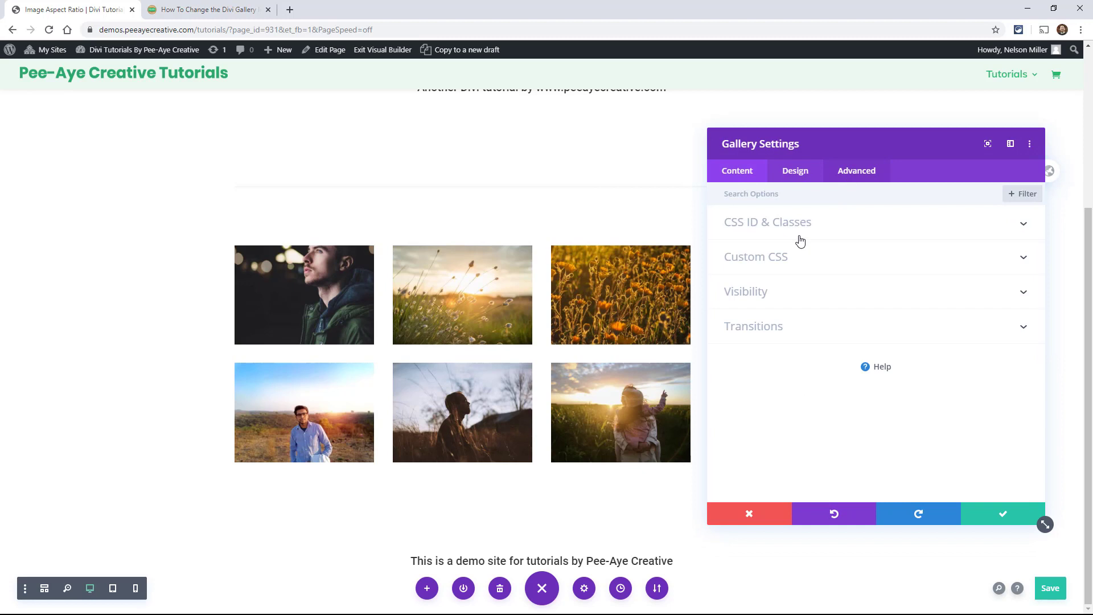
{"action": "left_click", "coordinate": [771, 225]}
{"action": "left_click", "coordinate": [814, 305]}
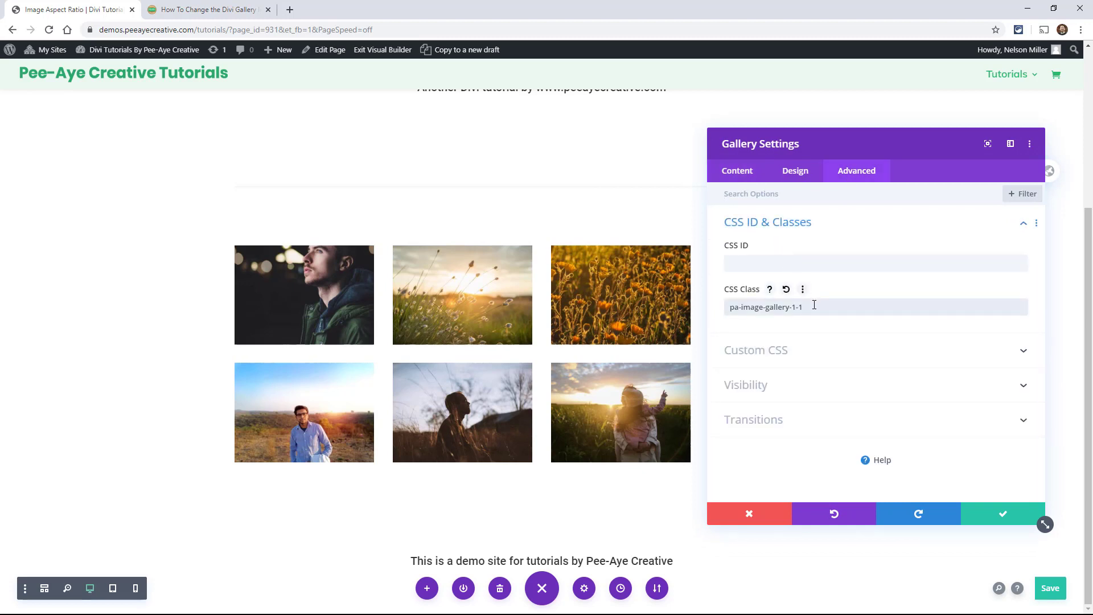
{"action": "key", "text": "BackSpace"}
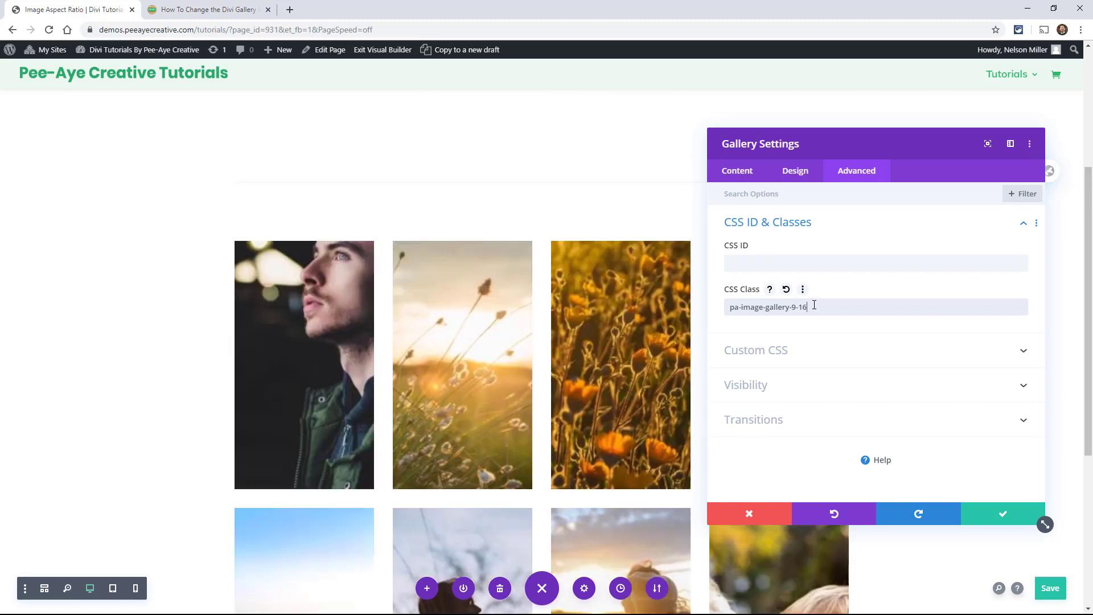
{"action": "scroll", "coordinate": [131, 354], "scroll_direction": "down", "scroll_amount": 5}
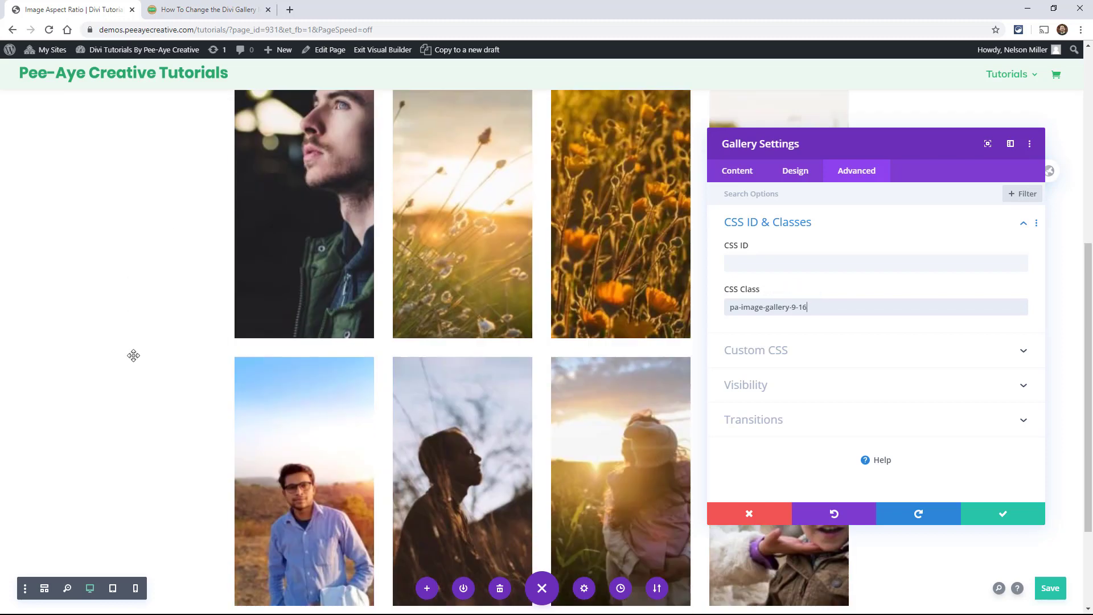
{"action": "scroll", "coordinate": [133, 355], "scroll_direction": "up", "scroll_amount": 5}
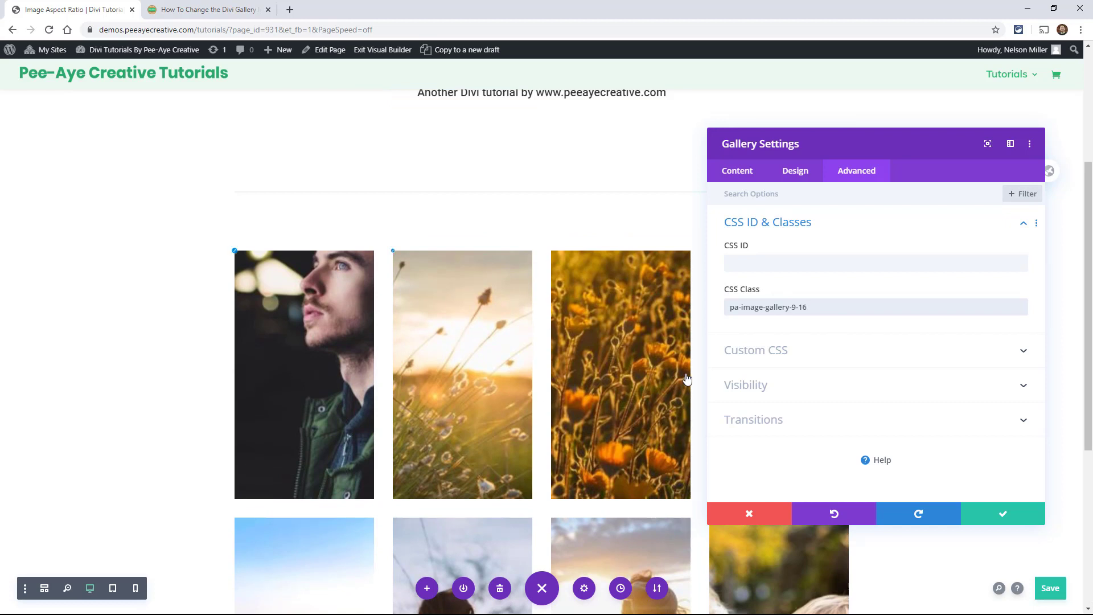
In the tutorial article, select the whole Landscape 16:9 CSS snippet for class pa-image-gallery-16-9.
{"action": "left_click", "coordinate": [230, 10]}
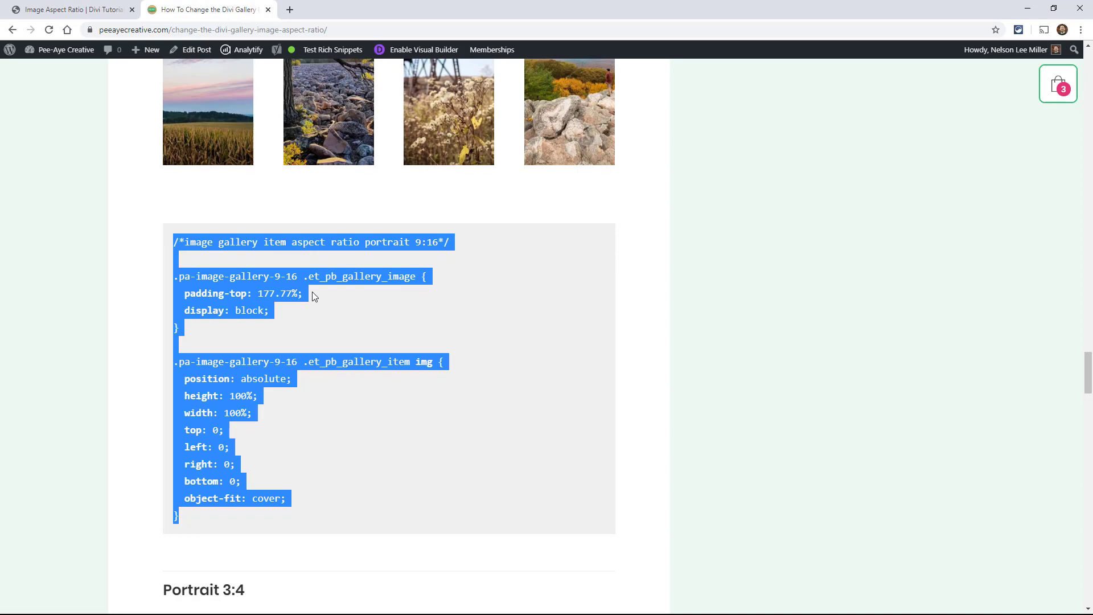
{"action": "scroll", "coordinate": [312, 292], "scroll_direction": "down", "scroll_amount": 8}
{"action": "scroll", "coordinate": [312, 294], "scroll_direction": "down", "scroll_amount": 7}
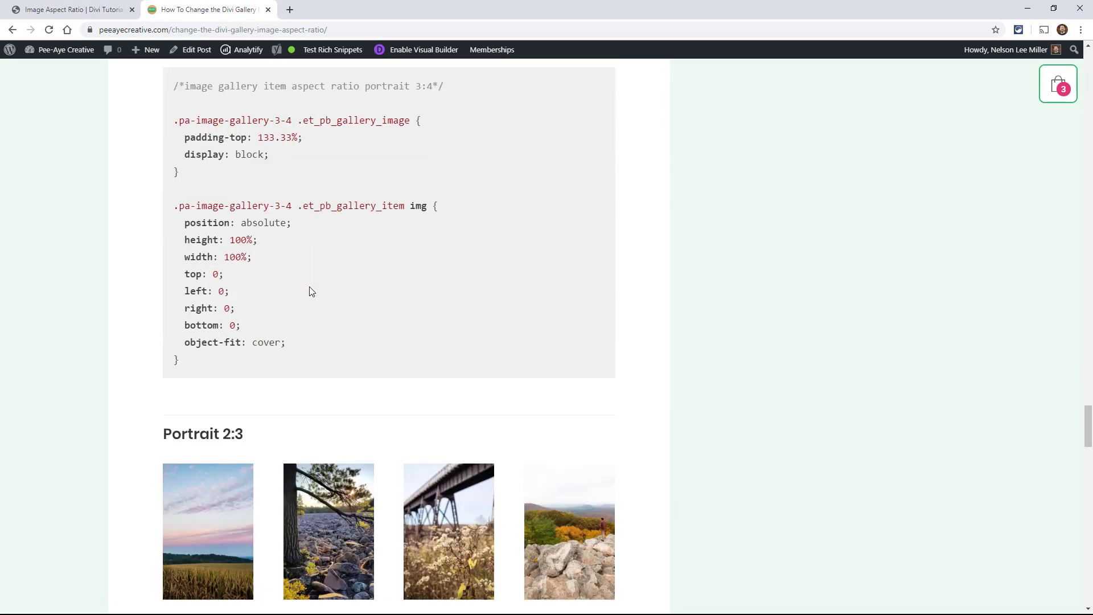
{"action": "scroll", "coordinate": [309, 291], "scroll_direction": "down", "scroll_amount": 6}
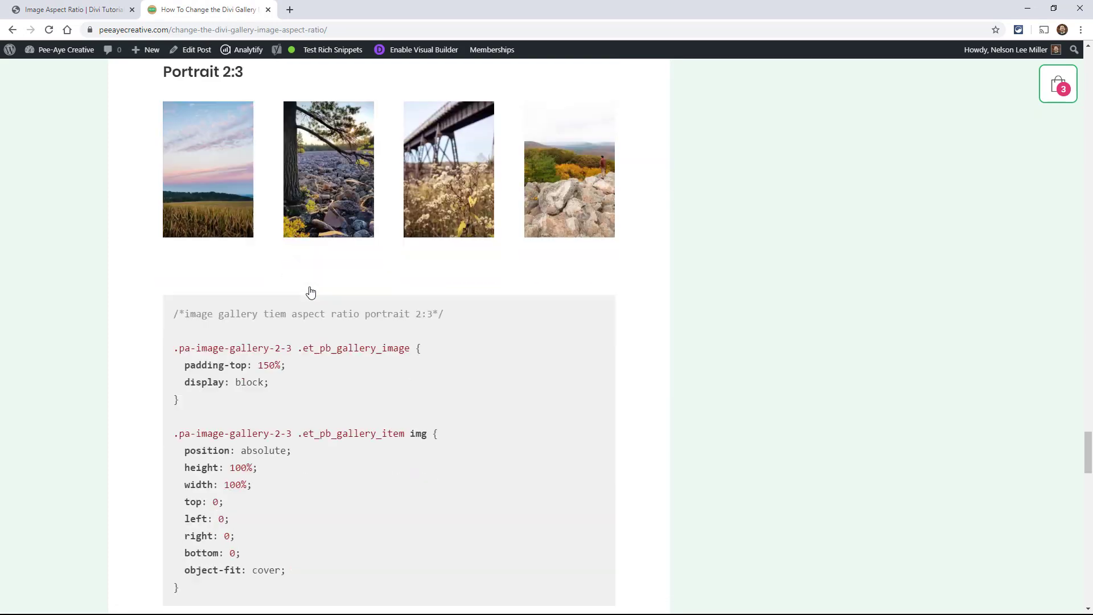
{"action": "scroll", "coordinate": [310, 290], "scroll_direction": "up", "scroll_amount": 16}
{"action": "scroll", "coordinate": [307, 308], "scroll_direction": "down", "scroll_amount": 20}
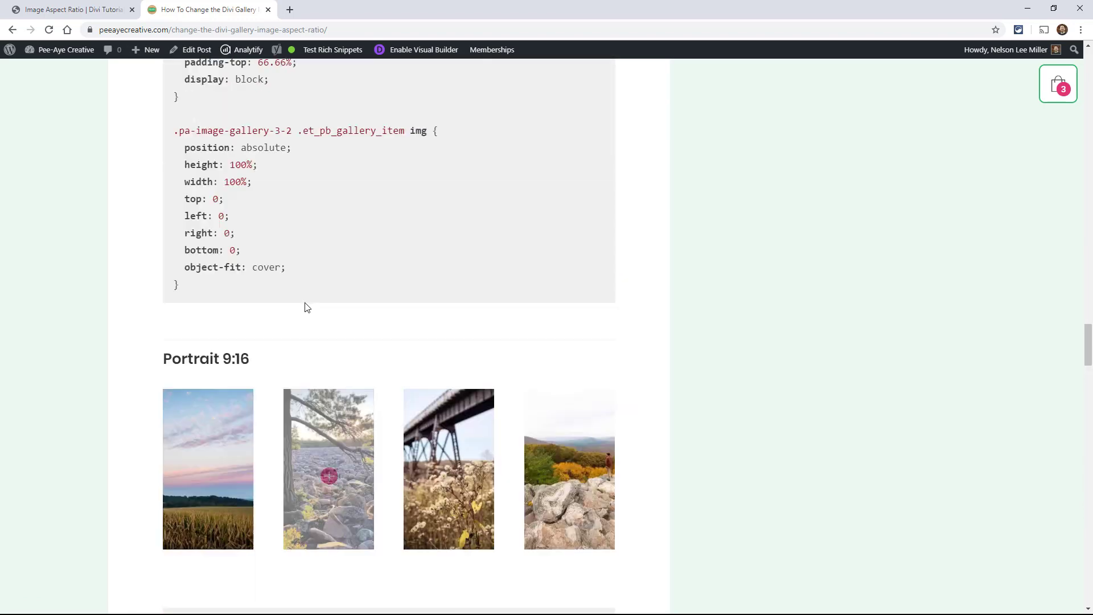
{"action": "scroll", "coordinate": [306, 308], "scroll_direction": "up", "scroll_amount": 5}
{"action": "scroll", "coordinate": [306, 310], "scroll_direction": "down", "scroll_amount": 2}
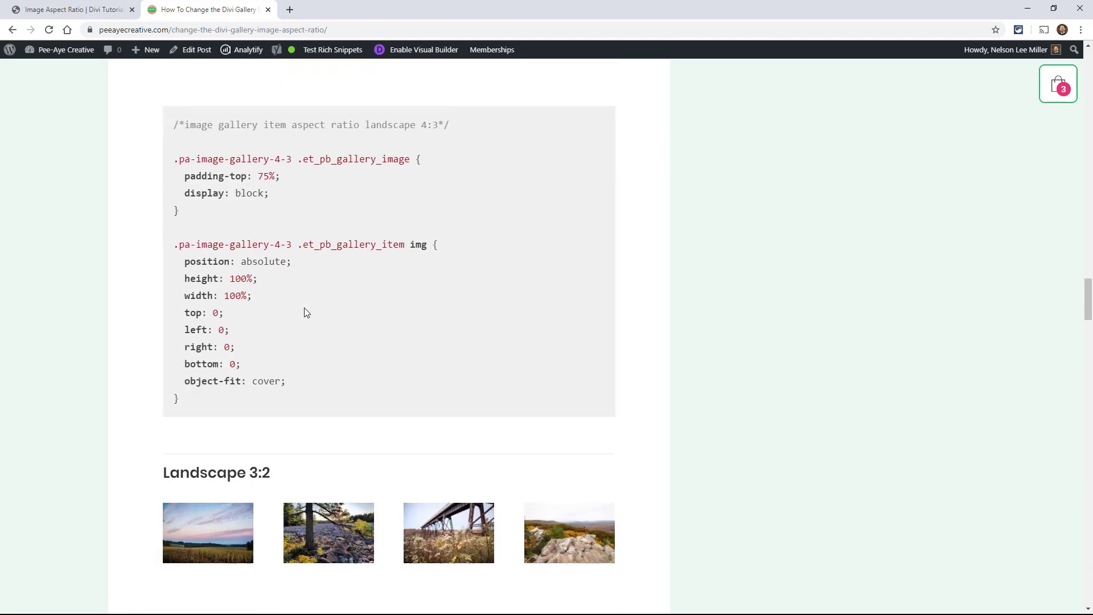
{"action": "scroll", "coordinate": [305, 311], "scroll_direction": "up", "scroll_amount": 5}
{"action": "scroll", "coordinate": [223, 314], "scroll_direction": "up", "scroll_amount": 10}
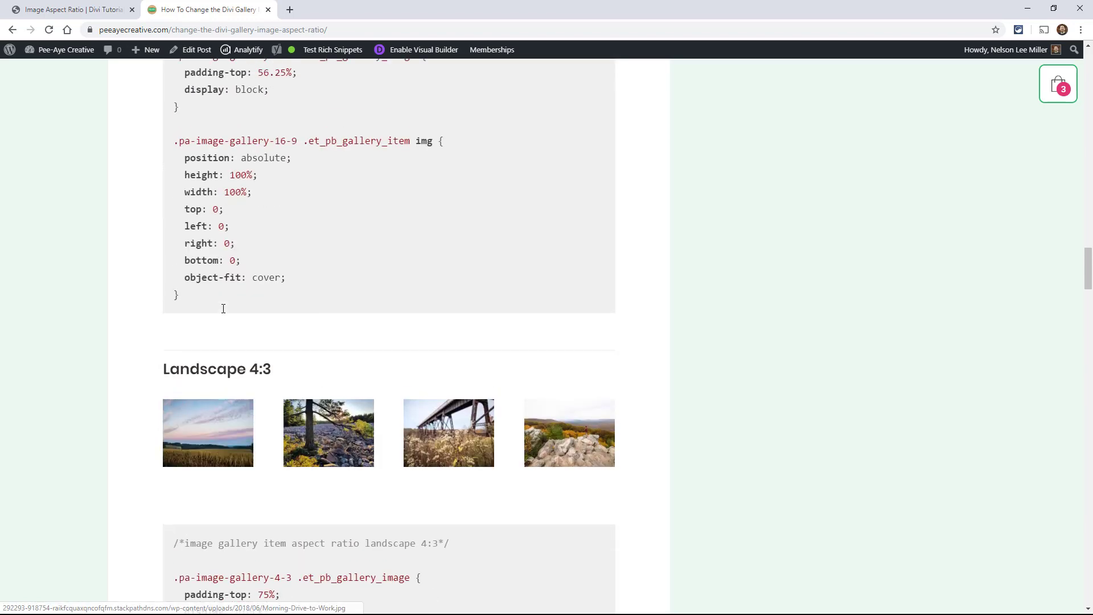
{"action": "scroll", "coordinate": [306, 319], "scroll_direction": "down", "scroll_amount": 4}
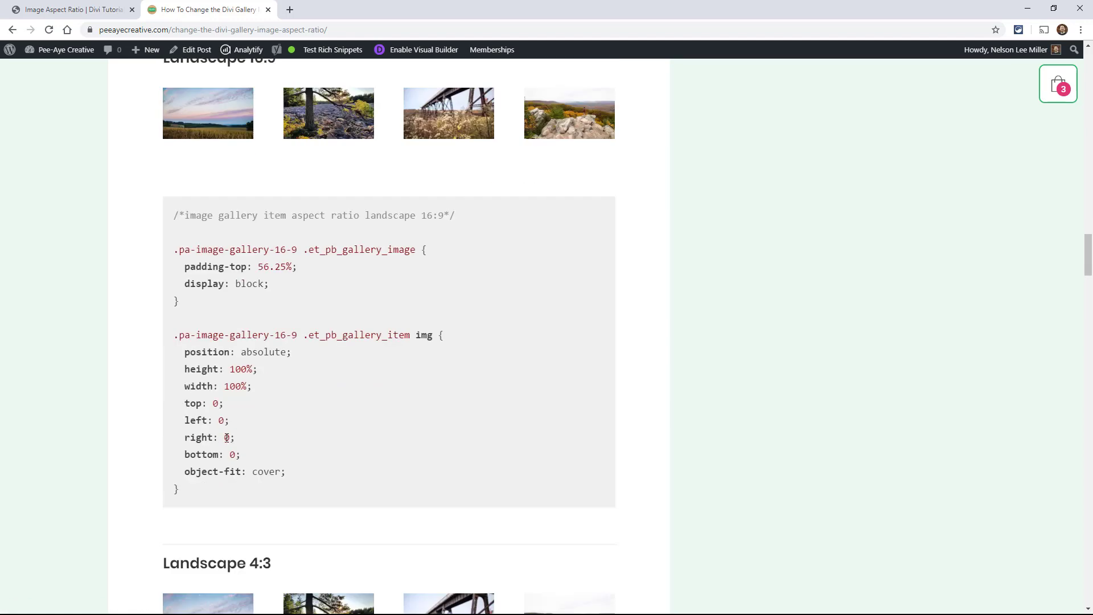
{"action": "left_click_drag", "start_coordinate": [206, 463], "coordinate": [166, 196]}
{"action": "key", "text": "ctrl+c"}
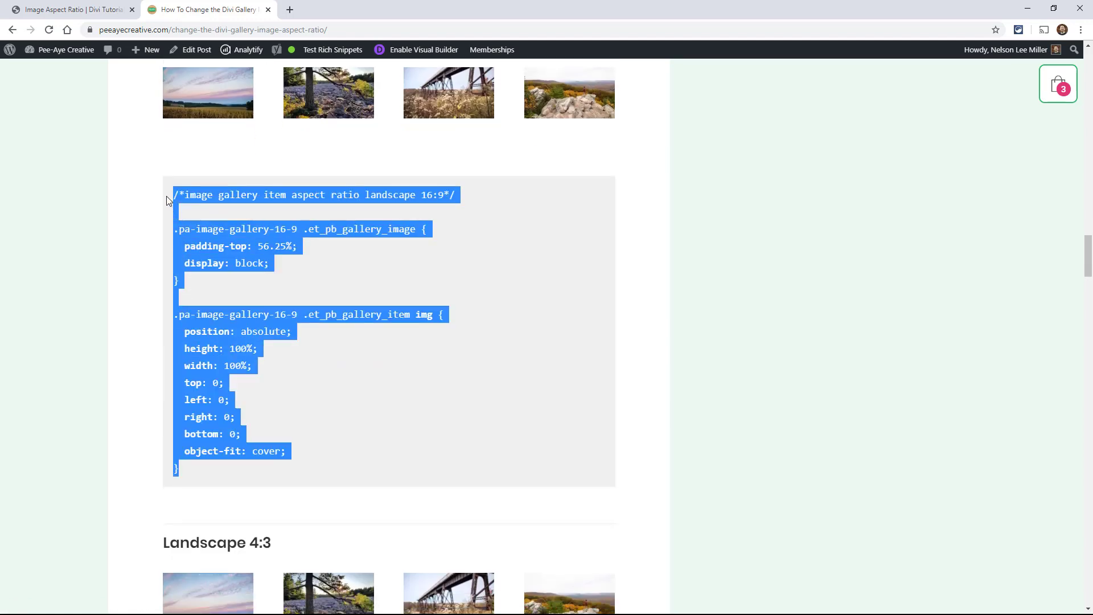
Change the gallery module's CSS class to pa-image-gallery-16-9 and confirm it.
{"action": "left_click", "coordinate": [71, 8]}
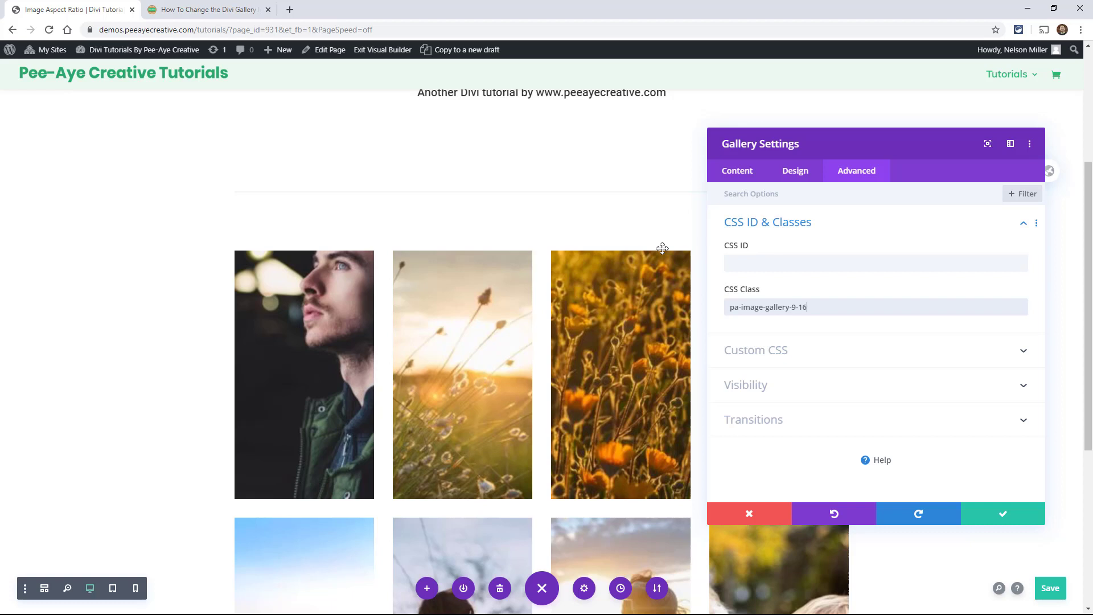
{"action": "key", "text": "BackSpace"}
{"action": "key", "text": "BackSpace"}
{"action": "key", "text": "BackSpace"}
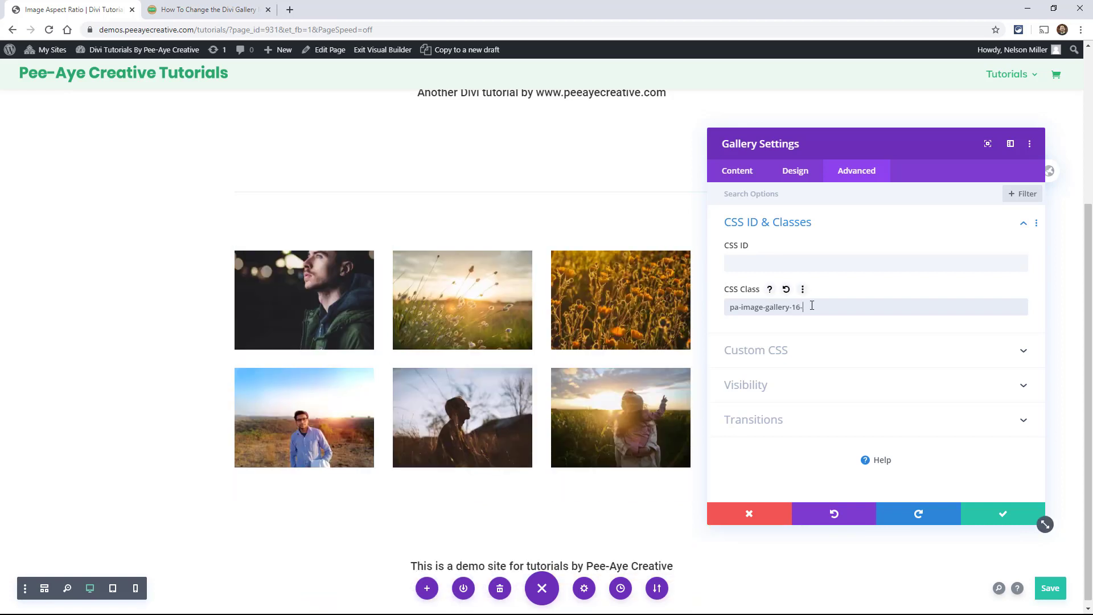
{"action": "type", "text": "9"}
{"action": "left_click", "coordinate": [977, 514]}
Replace the page's portrait Custom CSS with the pasted Landscape 16:9 snippet in Page Settings.
{"action": "left_click", "coordinate": [584, 589]}
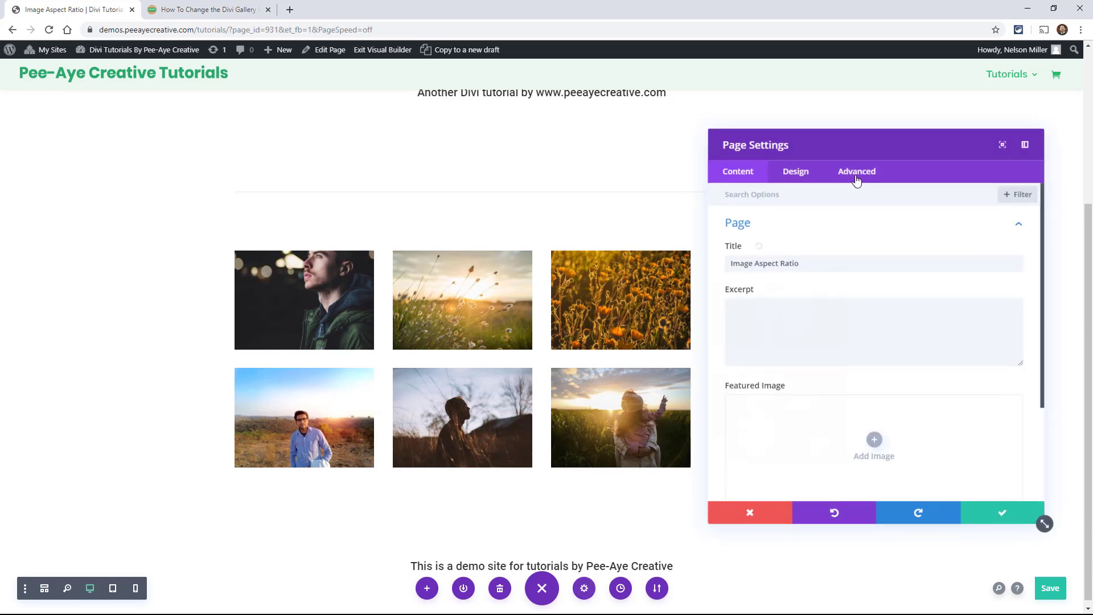
{"action": "left_click", "coordinate": [857, 171]}
{"action": "left_click", "coordinate": [775, 223]}
{"action": "left_click", "coordinate": [787, 349]}
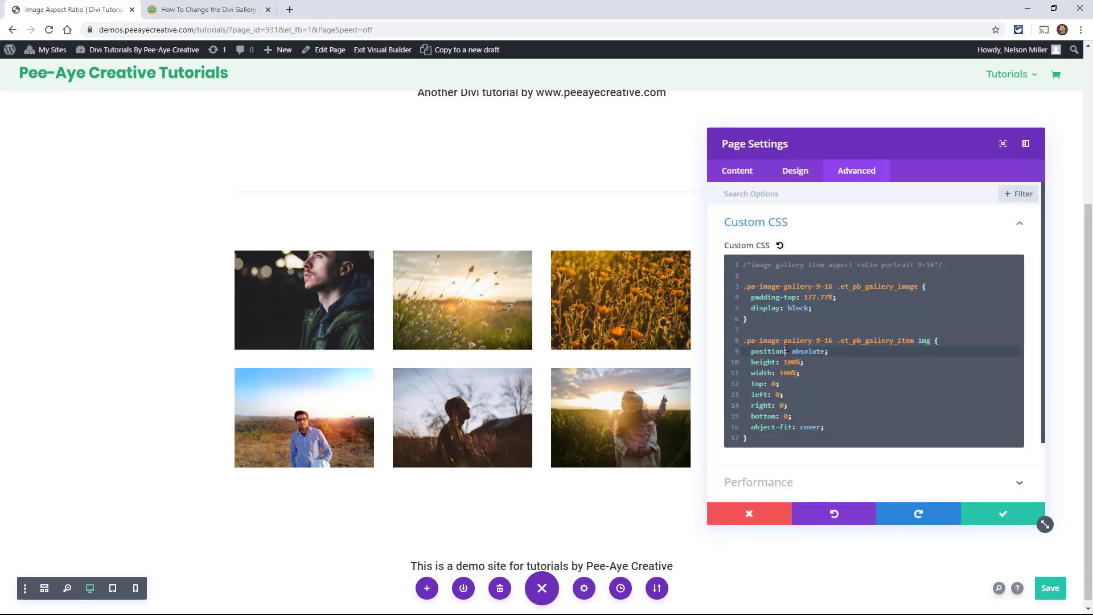
{"action": "key", "text": "ctrl+a"}
{"action": "key", "text": "ctrl+v"}
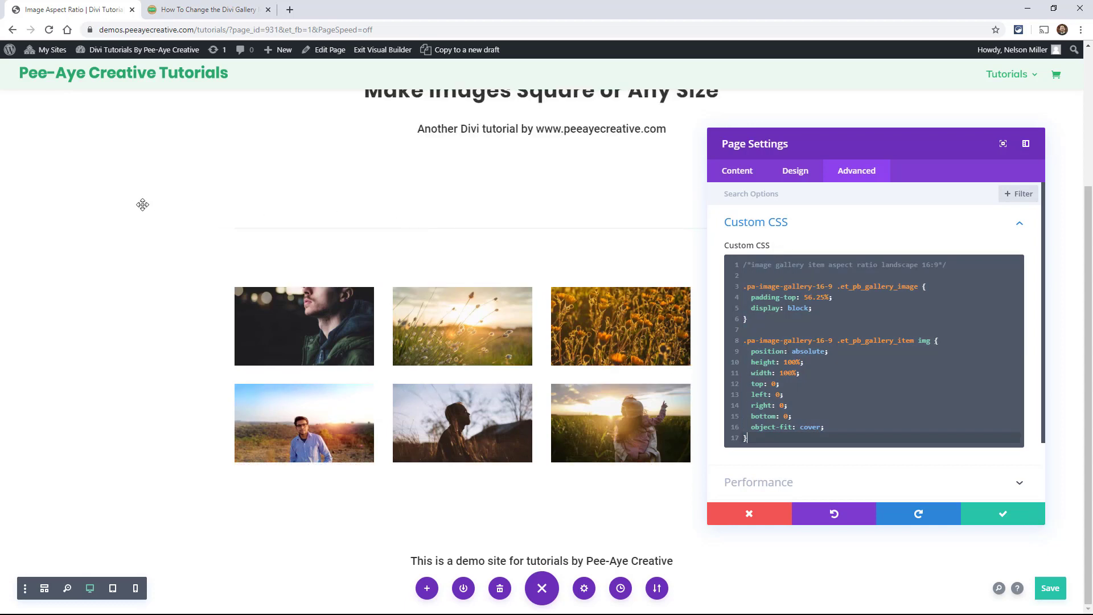
{"action": "left_click_drag", "start_coordinate": [790, 152], "coordinate": [747, 171]}
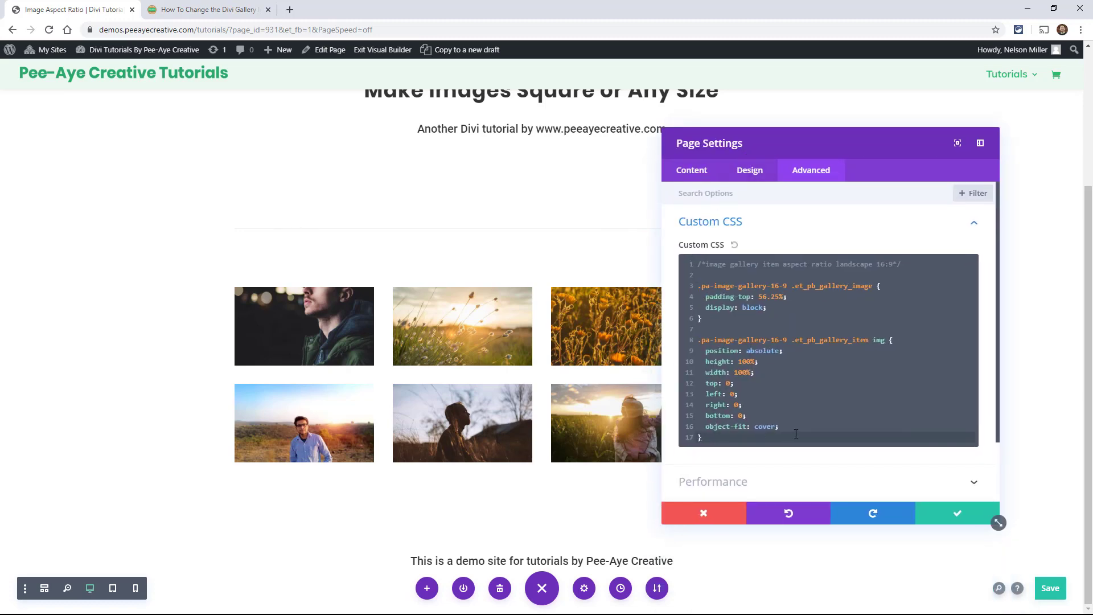
Check the 16-9 class name in the page CSS and save the page custom CSS.
{"action": "scroll", "coordinate": [281, 202], "scroll_direction": "up", "scroll_amount": 3}
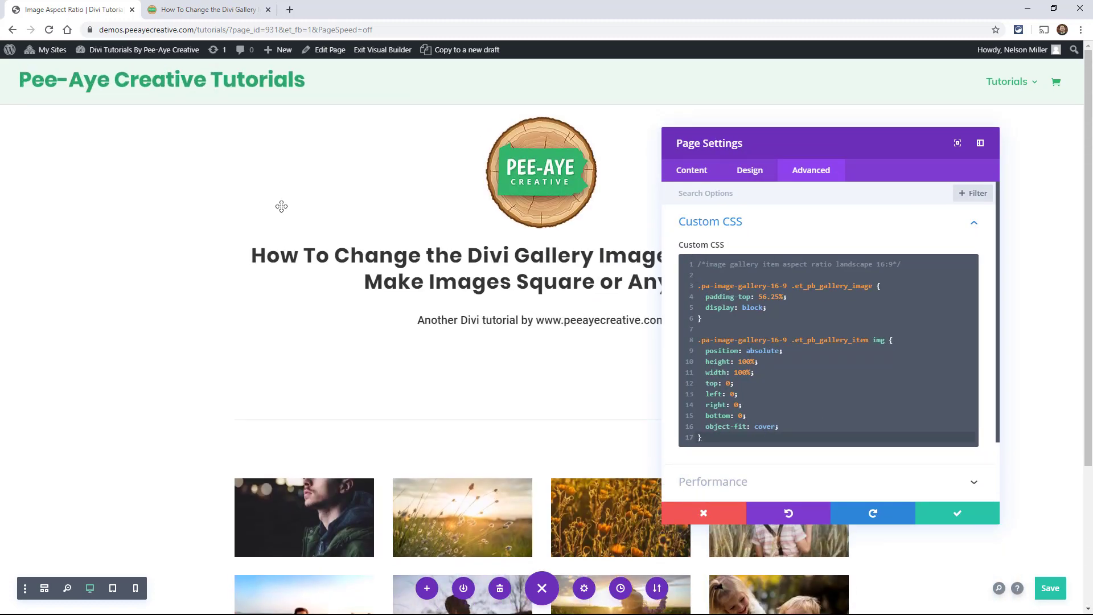
{"action": "scroll", "coordinate": [281, 207], "scroll_direction": "down", "scroll_amount": 3}
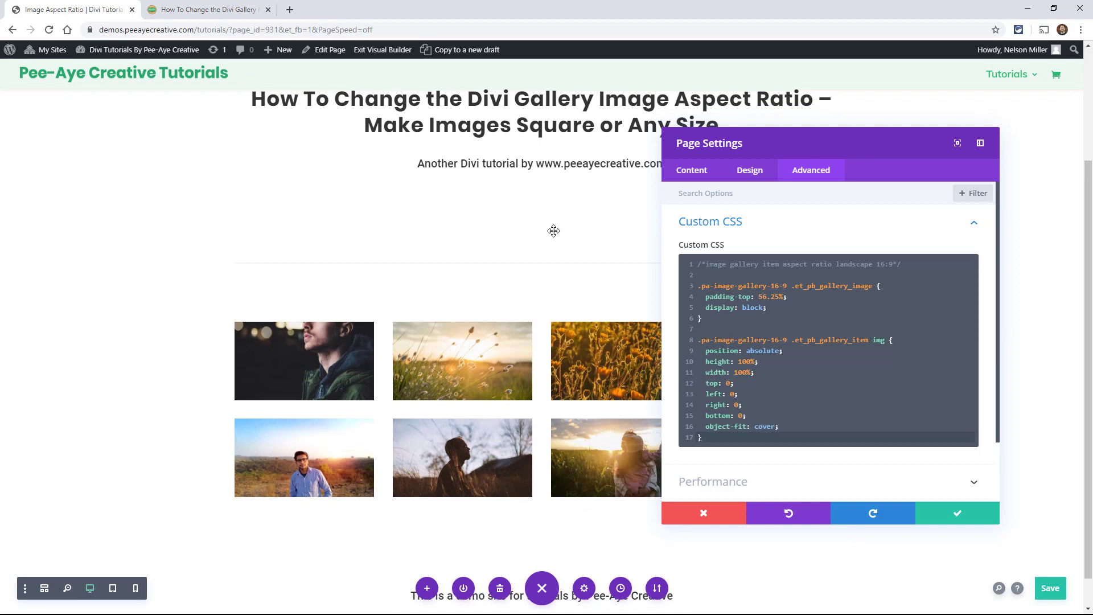
{"action": "left_click_drag", "start_coordinate": [788, 289], "coordinate": [774, 289]}
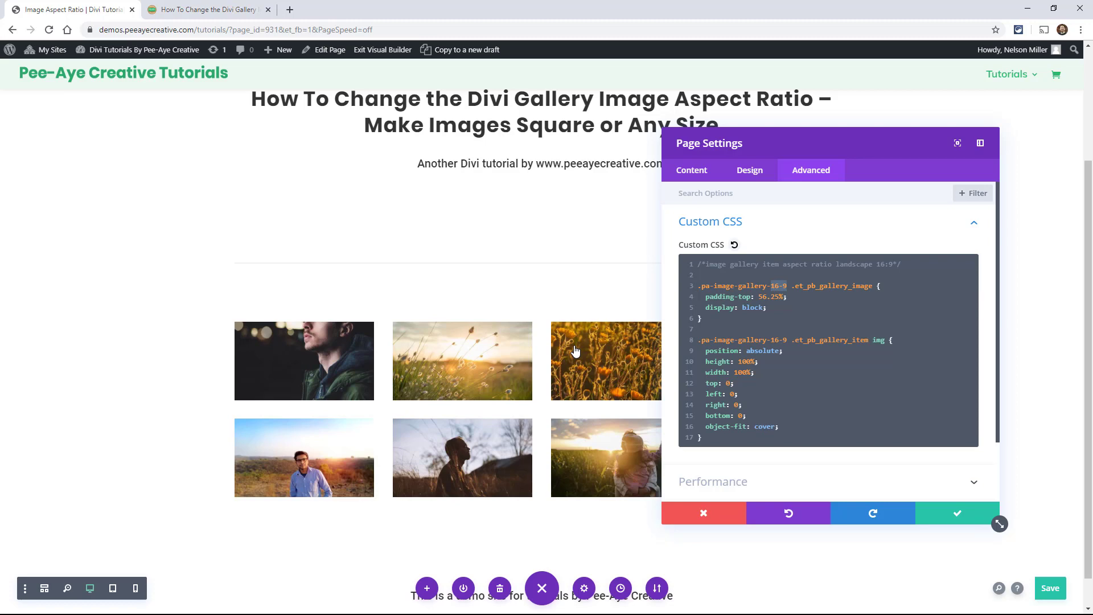
{"action": "left_click", "coordinate": [957, 514]}
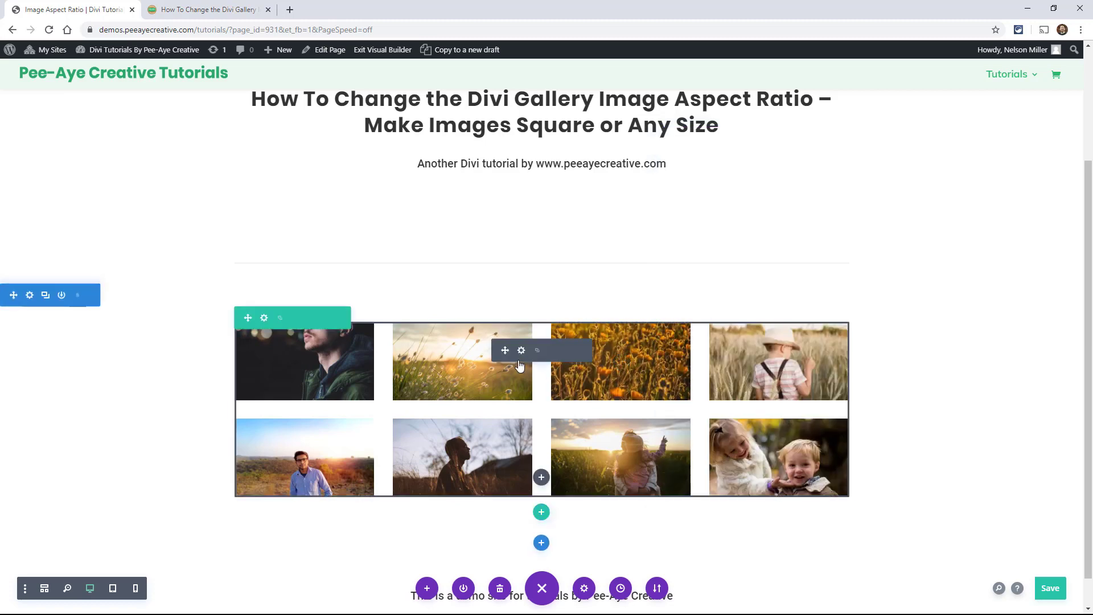
Verify the gallery module's Advanced CSS class is pa-image-gallery-16-9, then close its settings.
{"action": "left_click", "coordinate": [521, 350]}
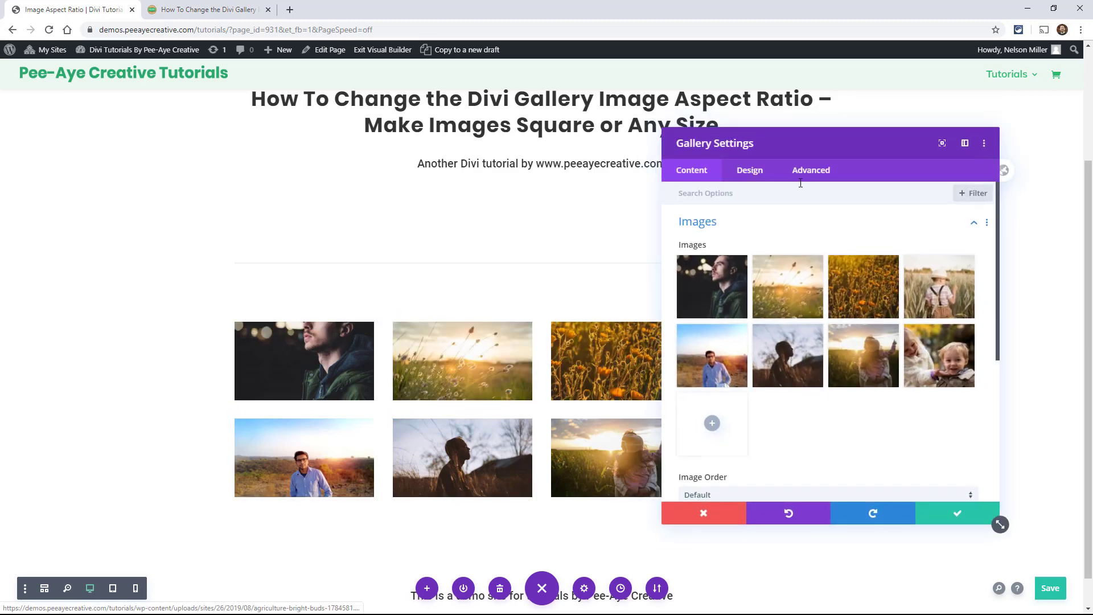
{"action": "left_click", "coordinate": [802, 176]}
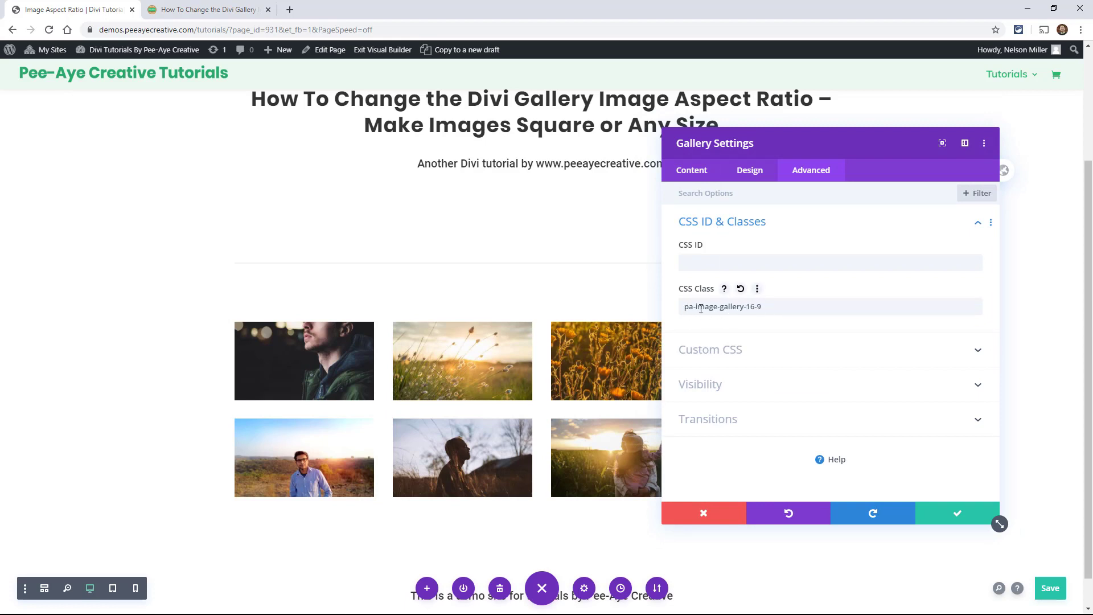
{"action": "left_click", "coordinate": [956, 514]}
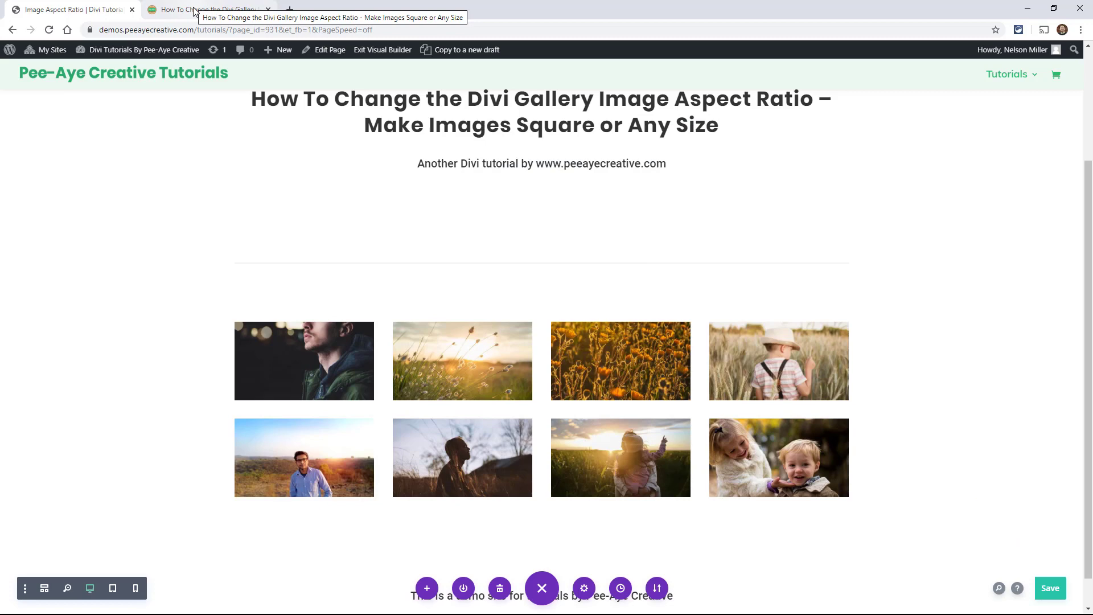
Back in the tutorial, deselect the code and scroll up to the aspect-ratio formula list.
{"action": "left_click", "coordinate": [194, 9]}
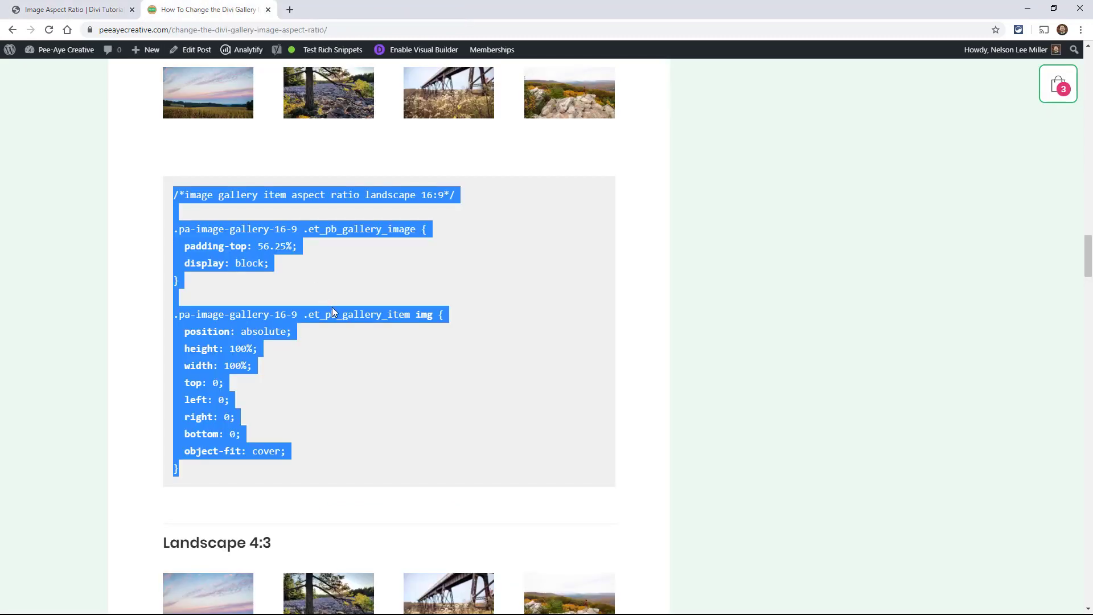
{"action": "left_click", "coordinate": [515, 330]}
{"action": "scroll", "coordinate": [515, 331], "scroll_direction": "up", "scroll_amount": 15}
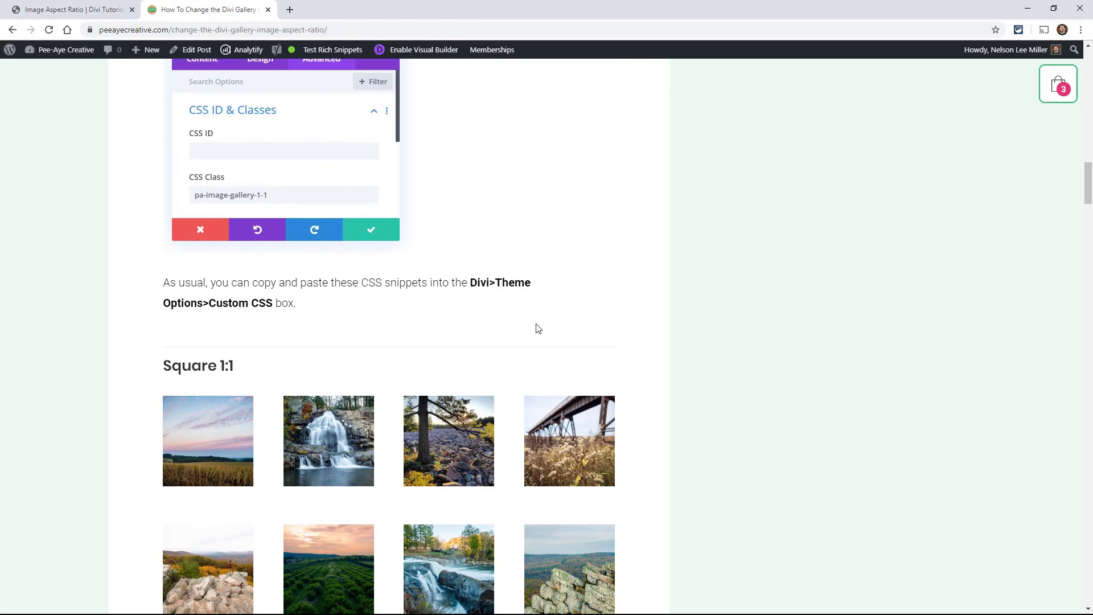
{"action": "scroll", "coordinate": [539, 329], "scroll_direction": "up", "scroll_amount": 8}
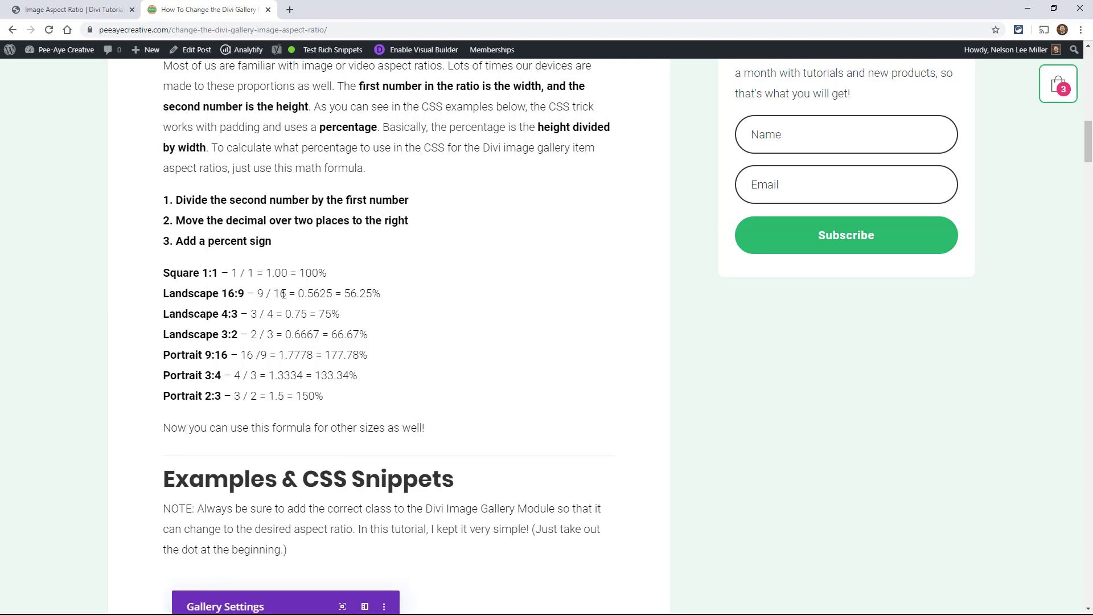
Highlight the 16:9 numbers in the 56.25% calculation, then return to the builder demo page.
{"action": "left_click_drag", "start_coordinate": [284, 294], "coordinate": [259, 293]}
{"action": "left_click", "coordinate": [408, 320]}
{"action": "left_click", "coordinate": [74, 9]}
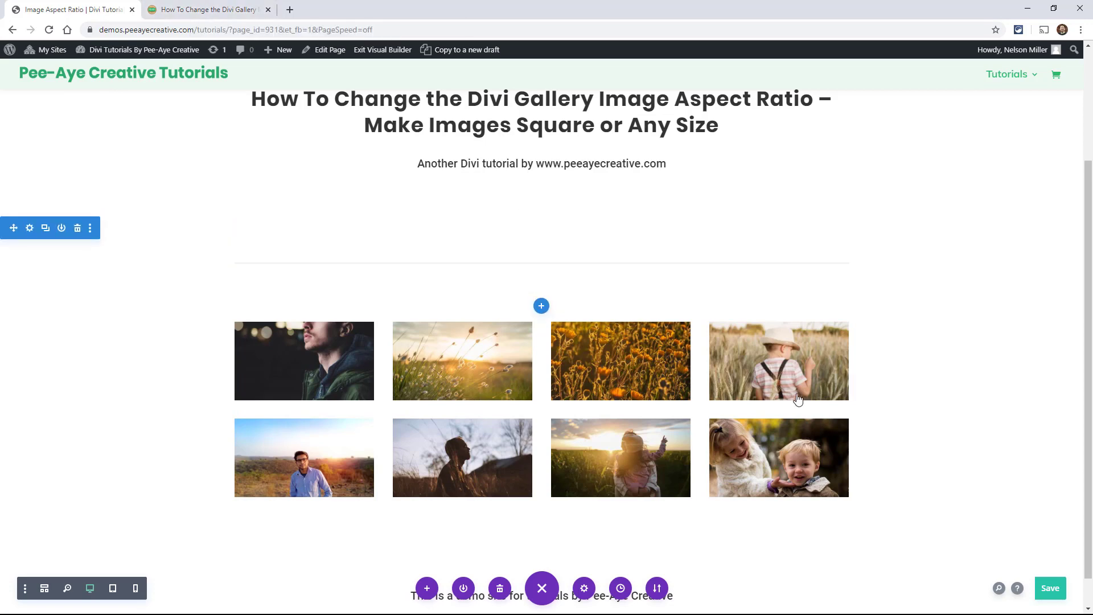
{"action": "scroll", "coordinate": [173, 293], "scroll_direction": "up", "scroll_amount": 3}
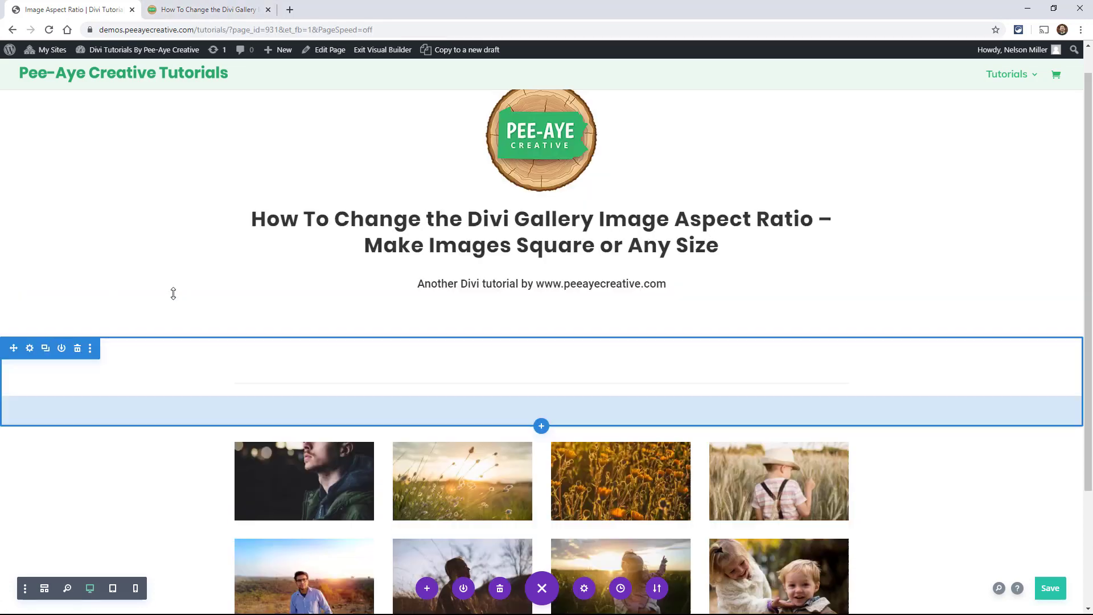